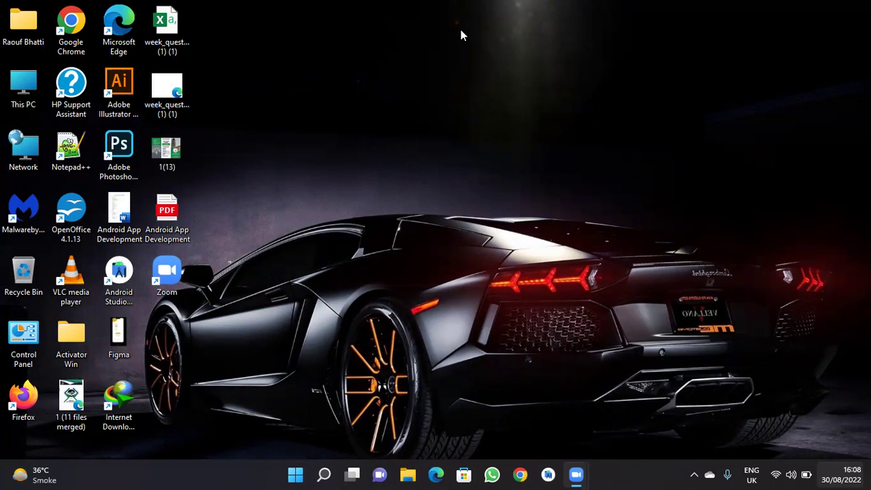
# - Refresh the desktop and open the folder Final Projects PFTP BAtch 3 inside Desktop Data on Local Disk (D:)
pyautogui.rightClick(403, 93)
pyautogui.click(435, 149)
pyautogui.doubleClick(32, 99)
pyautogui.doubleClick(423, 215)
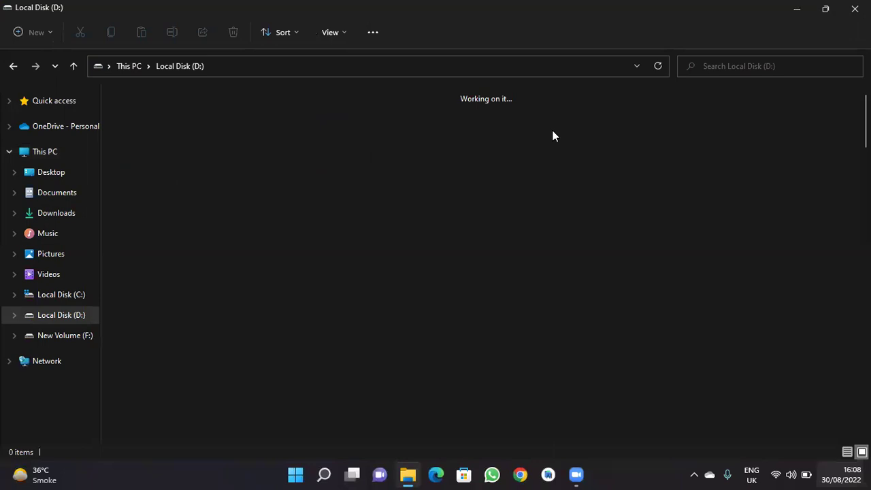
pyautogui.click(743, 156)
pyautogui.doubleClick(744, 155)
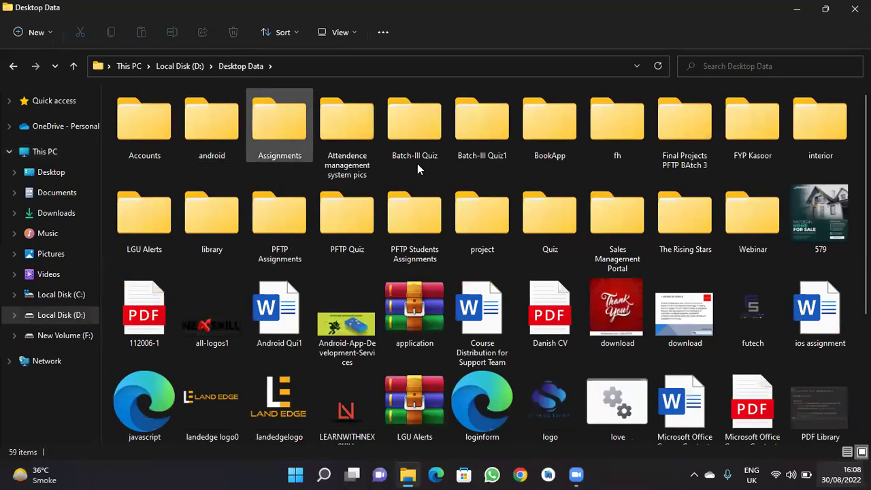
pyautogui.doubleClick(711, 158)
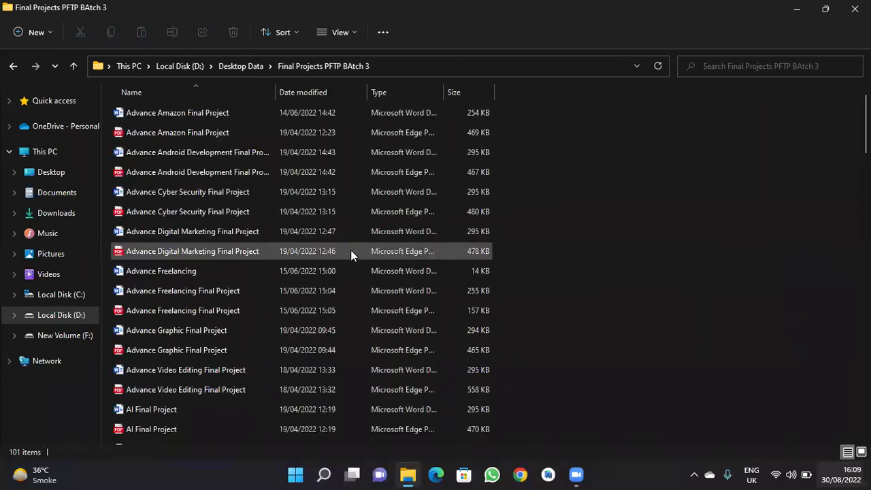
# - Open the PDF version of IOS Development Final Project
pyautogui.click(339, 276)
pyautogui.press('i')
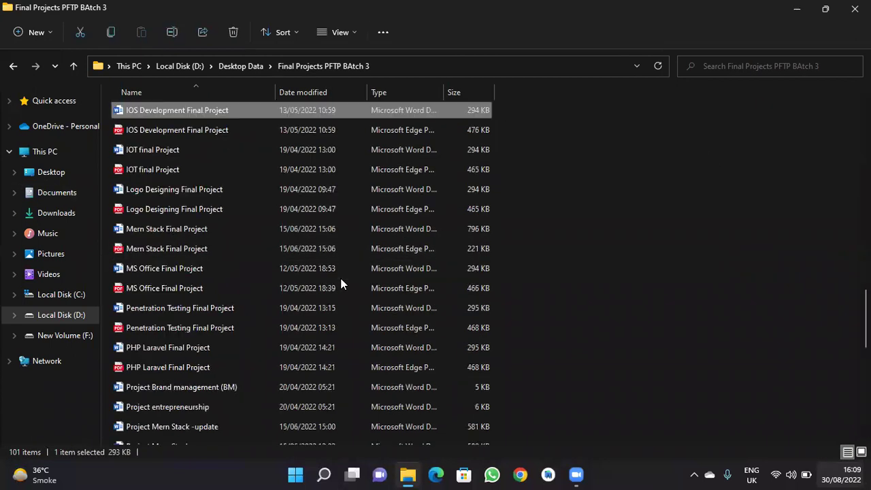
pyautogui.click(194, 134)
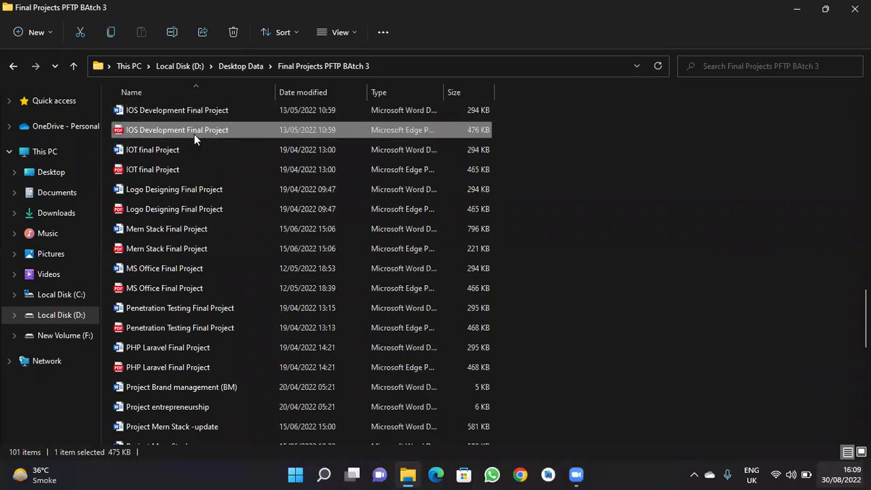
pyautogui.doubleClick(194, 134)
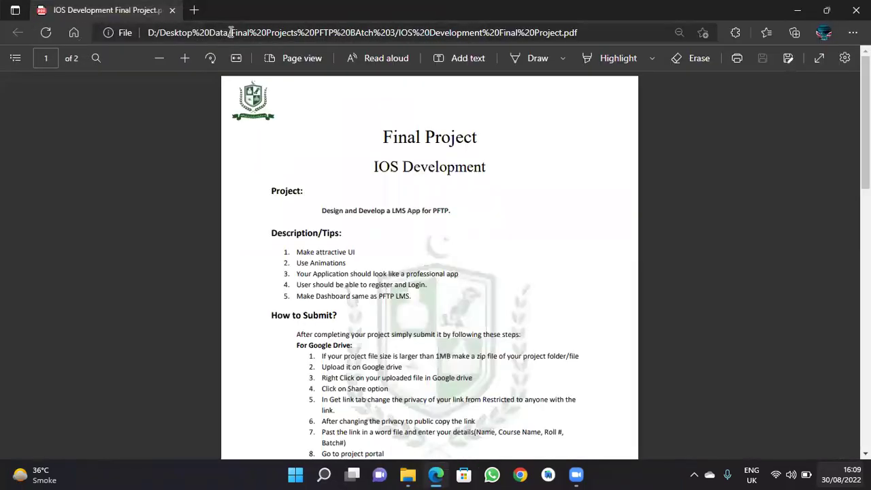
# - Examine the project brief's task, description tips, submission instructions for Google Drive and MEGA Drive, and guidelines on page 2
pyautogui.moveTo(326, 211); pyautogui.dragTo(455, 216)
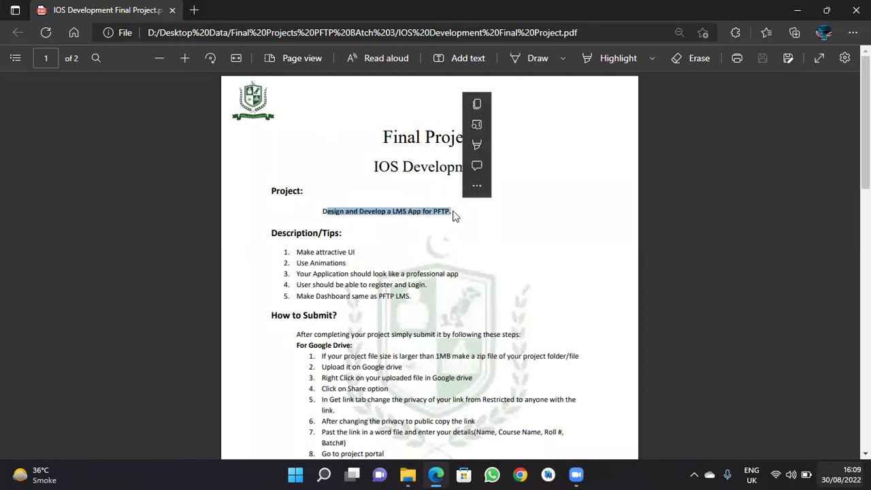
pyautogui.click(454, 211)
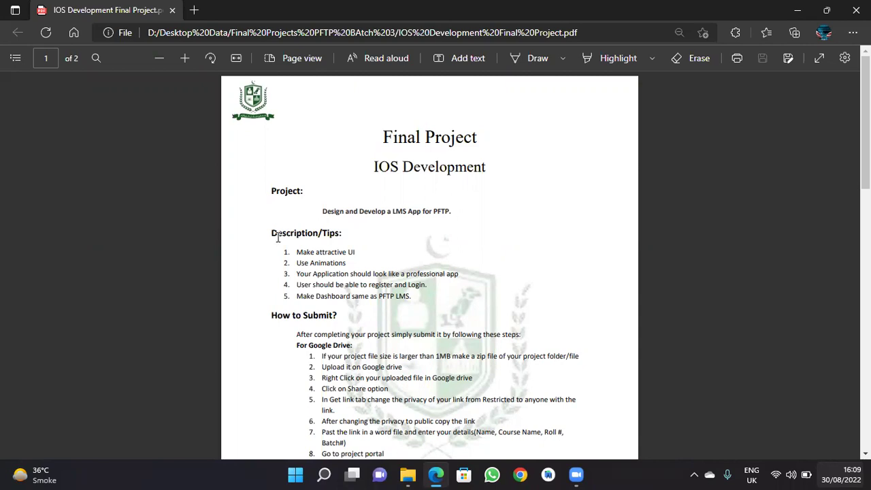
pyautogui.moveTo(310, 252); pyautogui.dragTo(366, 248)
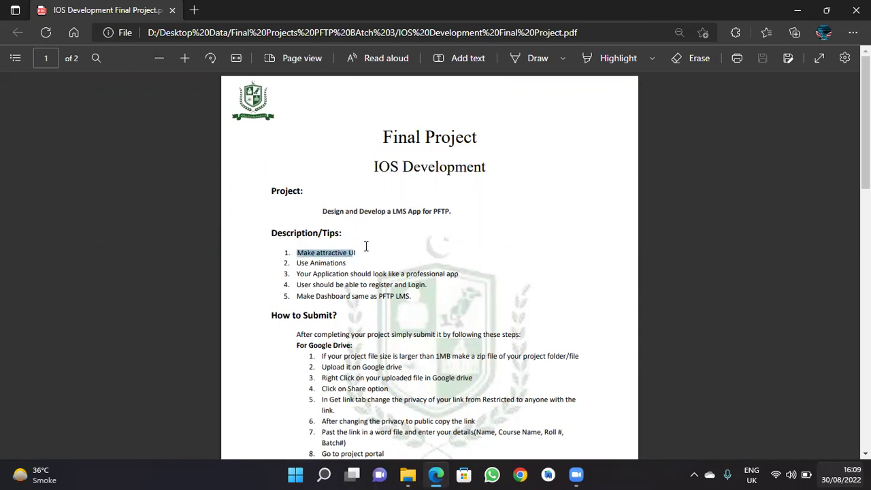
pyautogui.click(365, 252)
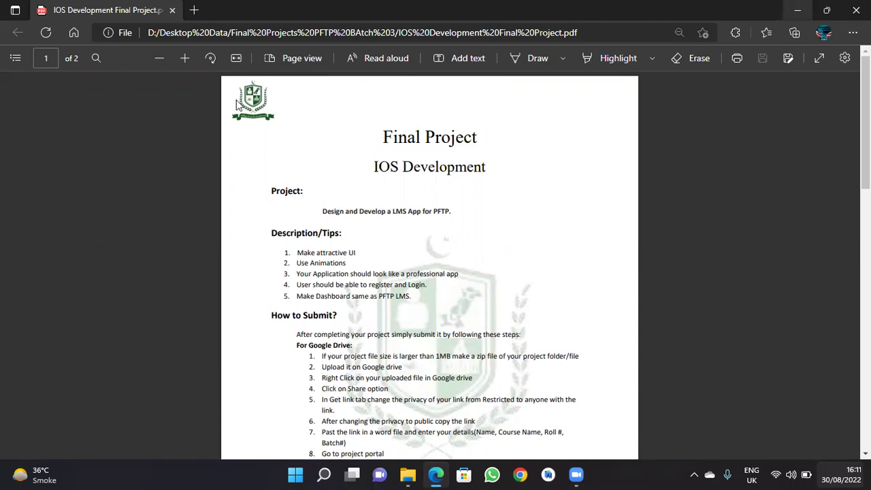
pyautogui.scroll(-6, 384, 265)
pyautogui.scroll(5, 384, 271)
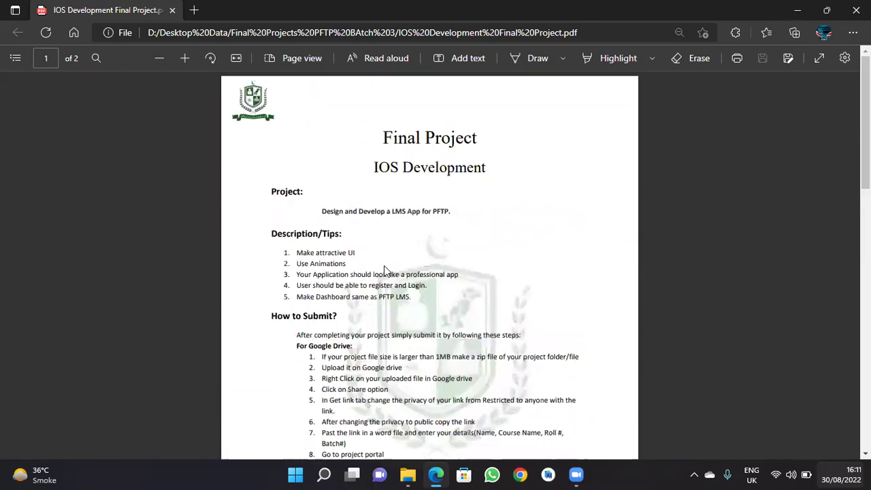
pyautogui.scroll(-5, 384, 271)
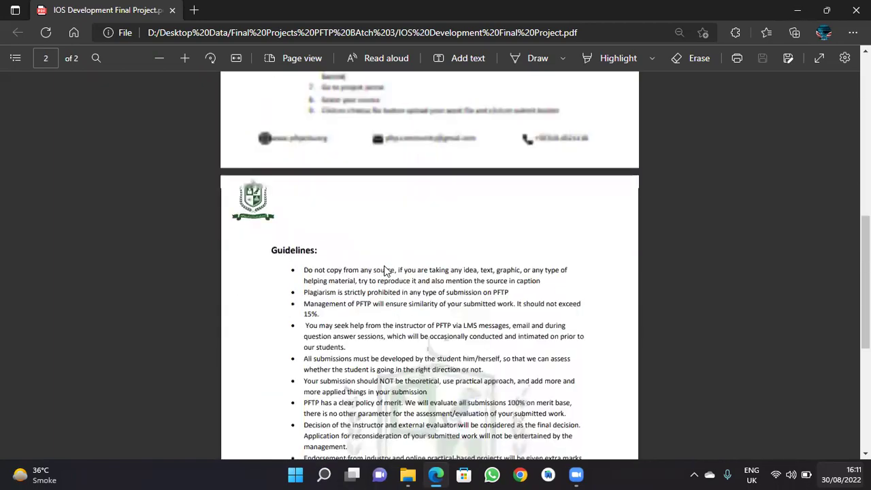
pyautogui.scroll(6, 384, 270)
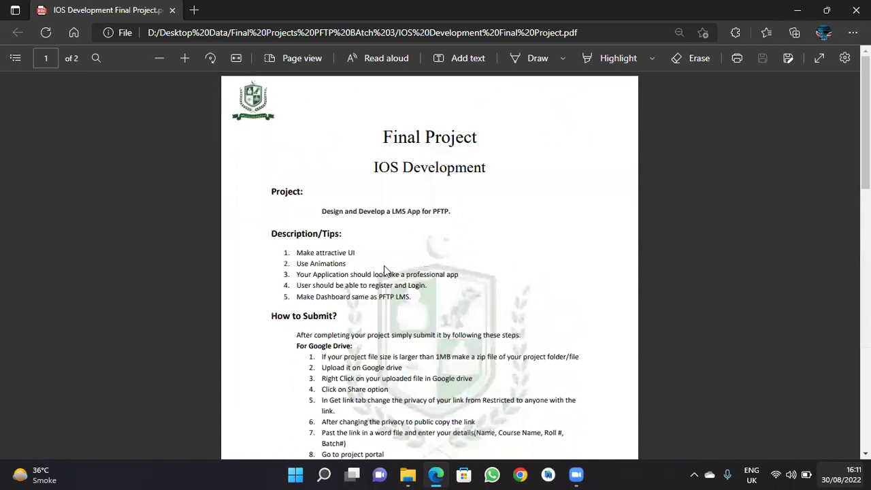
pyautogui.scroll(-1, 384, 267)
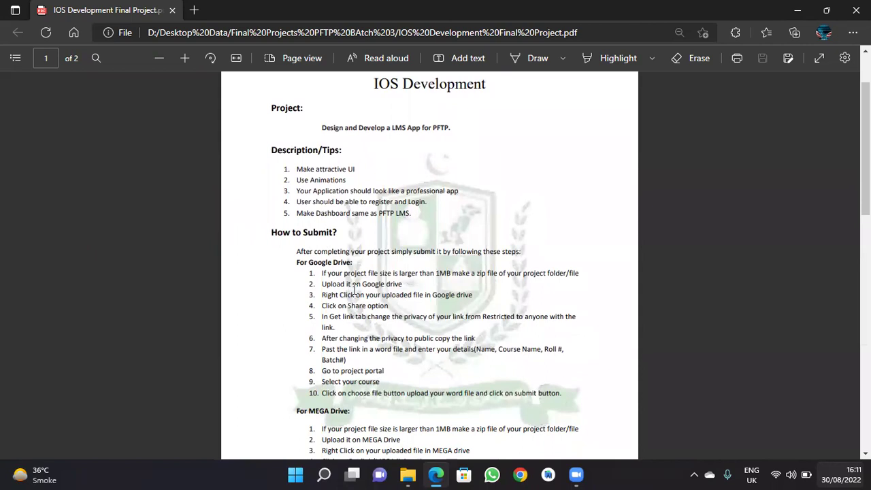
pyautogui.scroll(-1, 354, 290)
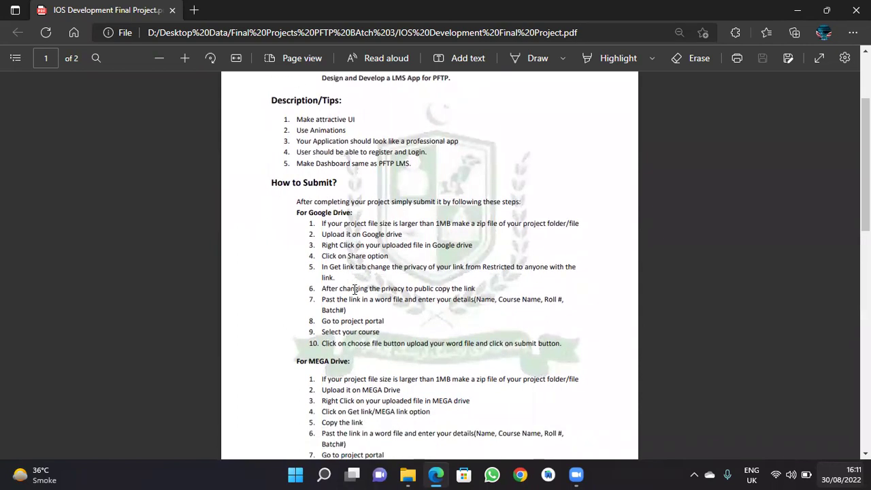
pyautogui.scroll(3, 354, 290)
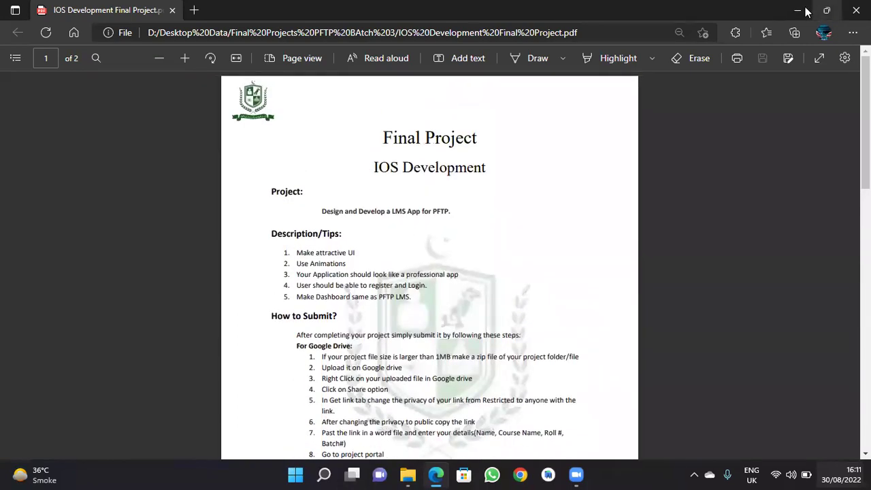
# - Minimize the PDF and project files windows, and open the AndroidStudioProjects folder in the personal user folder
pyautogui.click(798, 10)
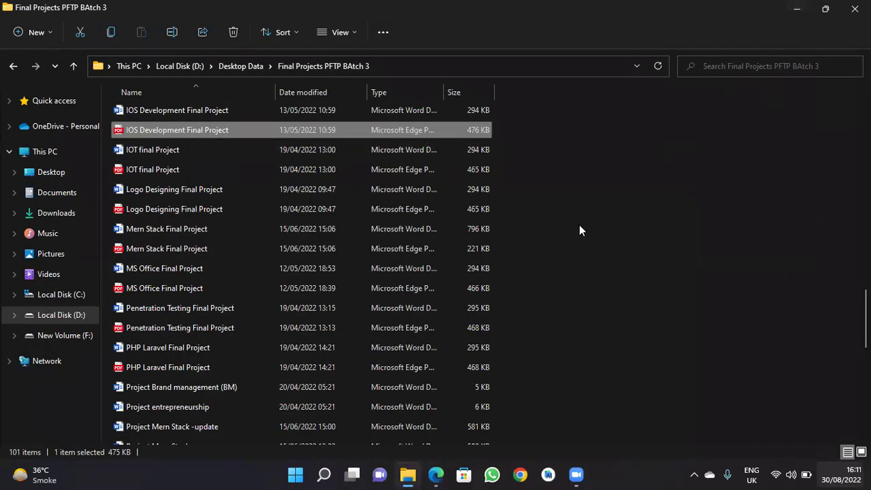
pyautogui.scroll(3, 579, 225)
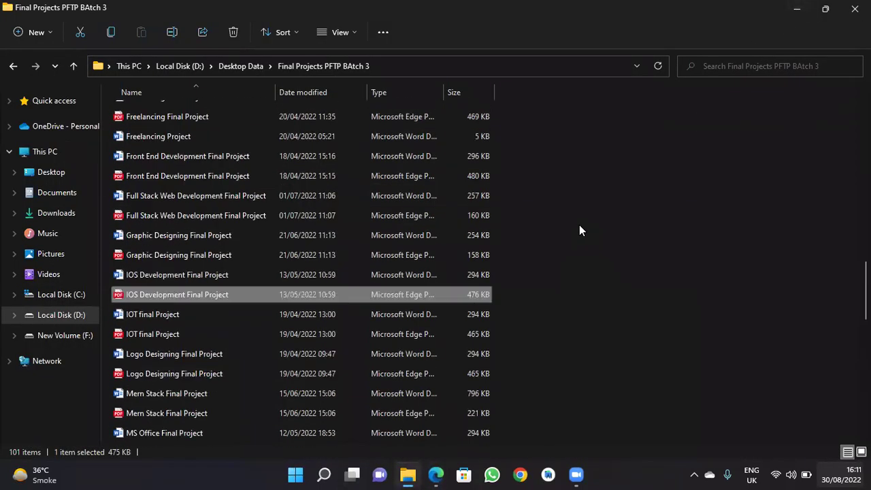
pyautogui.click(794, 8)
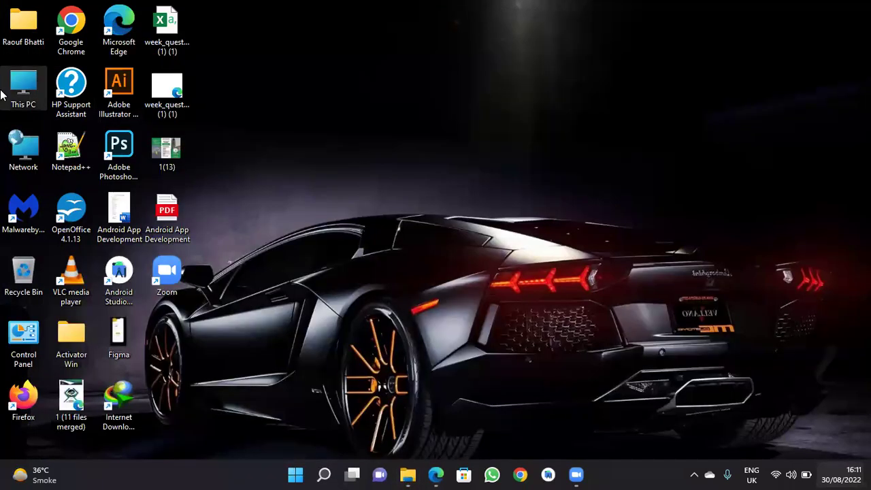
pyautogui.doubleClick(2, 96)
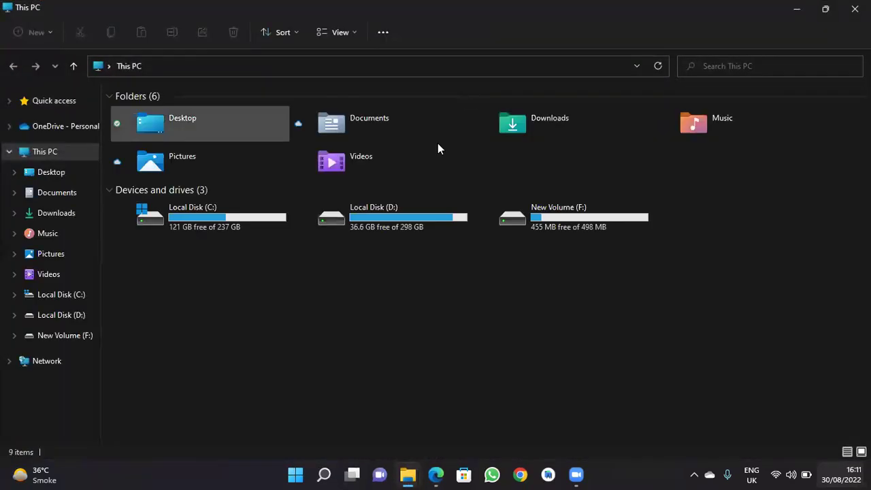
pyautogui.click(855, 9)
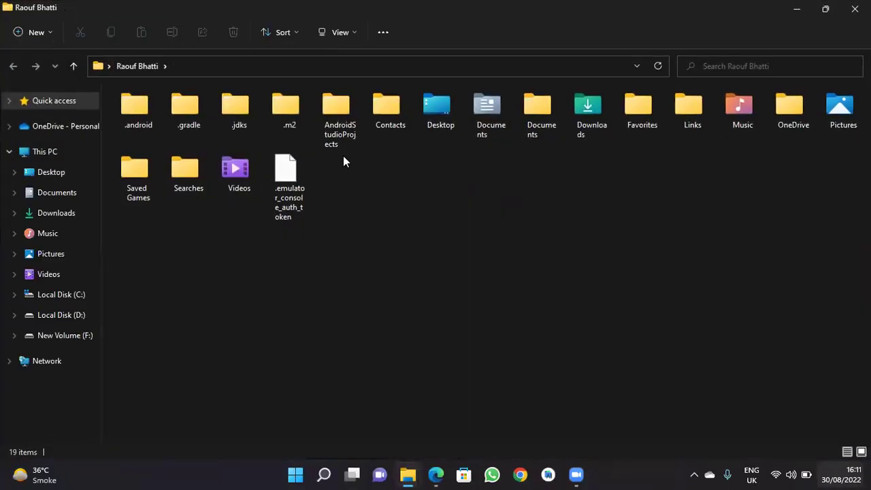
pyautogui.click(343, 145)
pyautogui.doubleClick(343, 146)
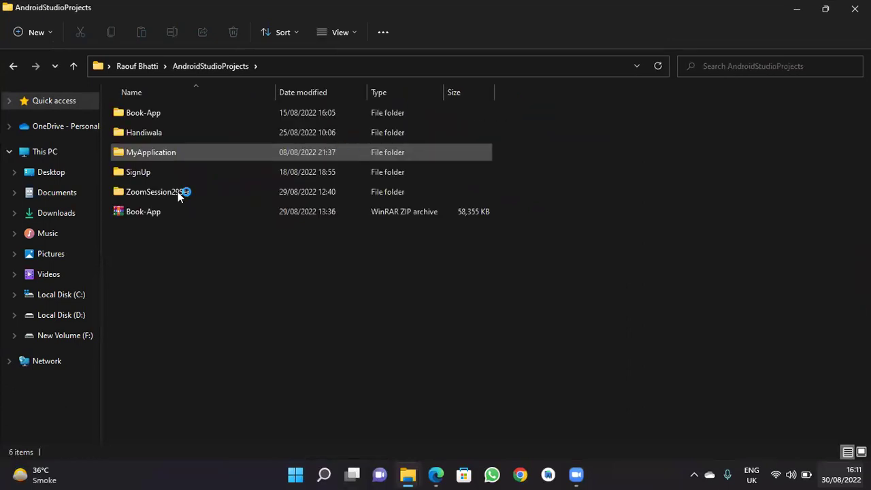
# - Look inside the Handiwala project folder and return to AndroidStudioProjects with Handiwala selected
pyautogui.click(141, 133)
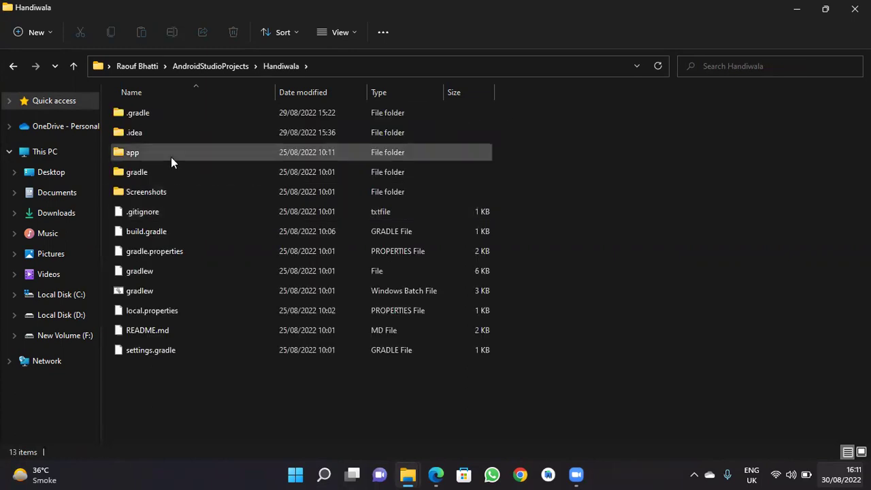
pyautogui.click(13, 66)
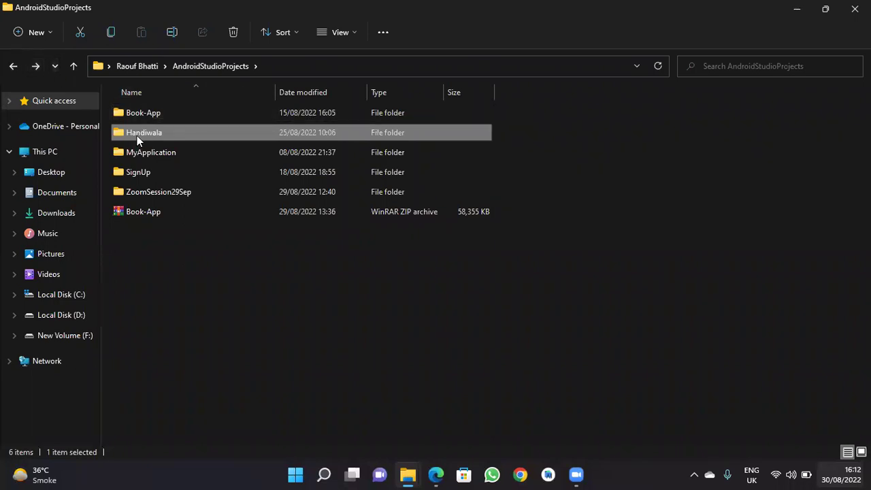
pyautogui.moveTo(136, 136)
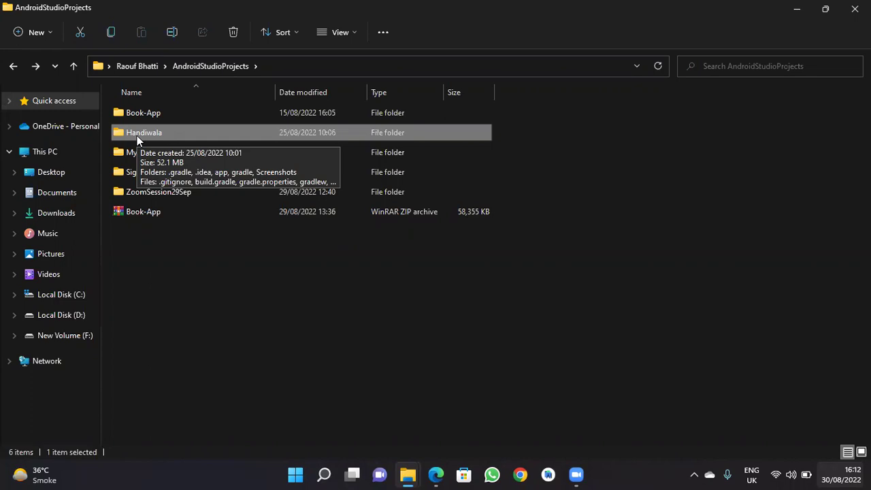
pyautogui.click(154, 132)
pyautogui.press('Escape')
pyautogui.click(228, 330)
pyautogui.click(157, 133)
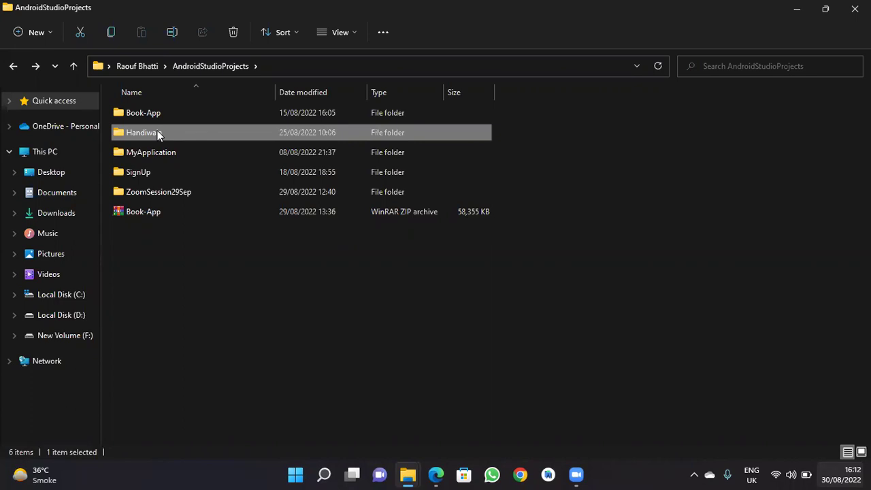
# - Create a new folder named Project in AndroidStudioProjects
pyautogui.click(188, 290)
pyautogui.rightClick(188, 296)
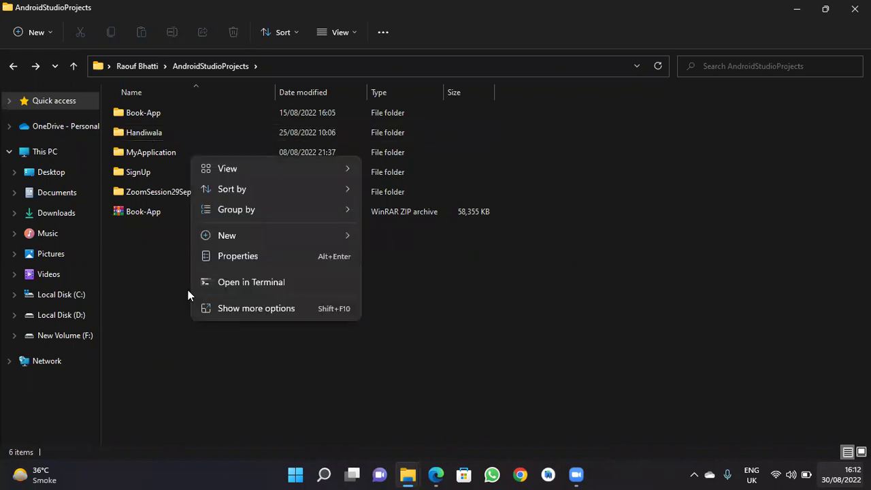
pyautogui.click(155, 346)
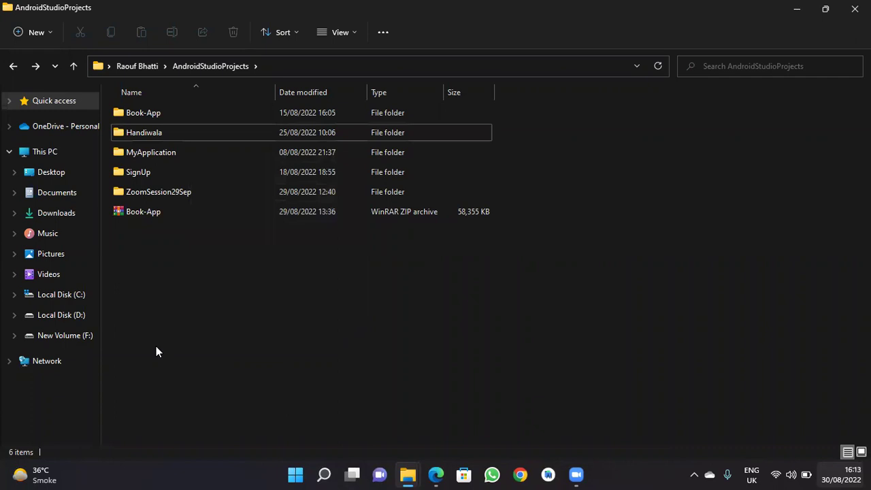
pyautogui.hotkey('ctrl', 'shift', 'n')
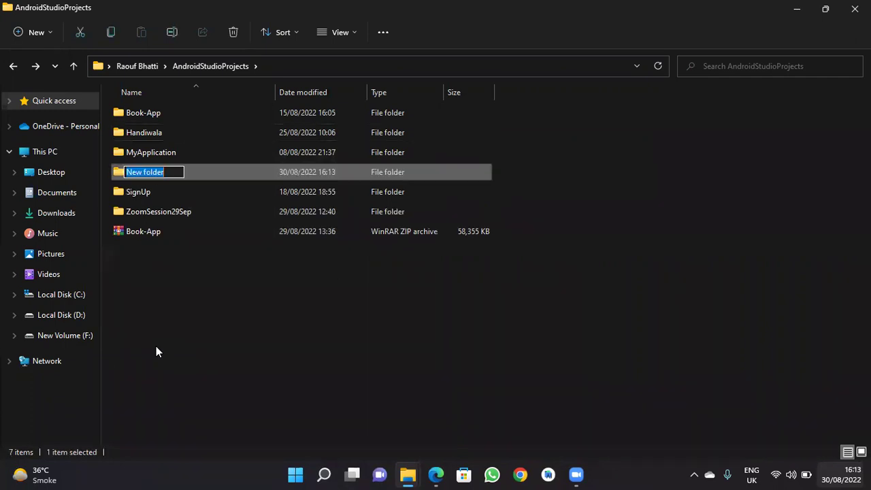
pyautogui.write('Pro')
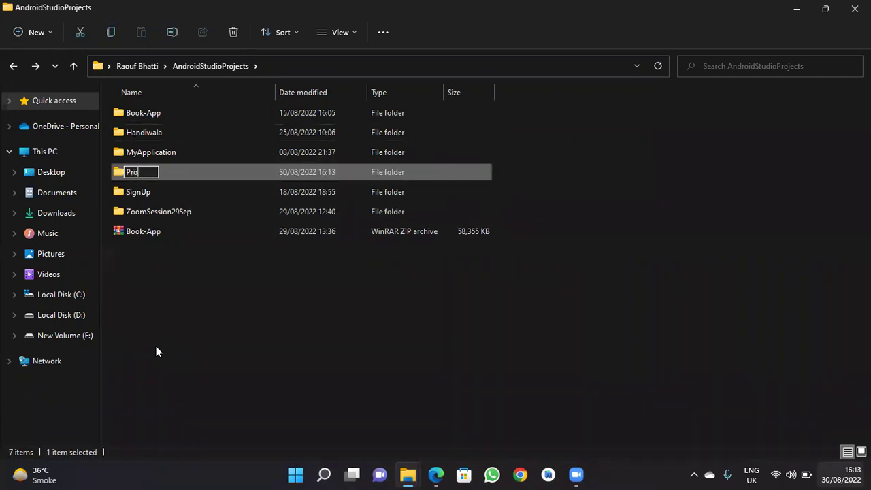
pyautogui.write('ject')
pyautogui.press('Return')
# - Look inside the new Project folder, and select the Handiwala folder back in AndroidStudioProjects
pyautogui.click(147, 134)
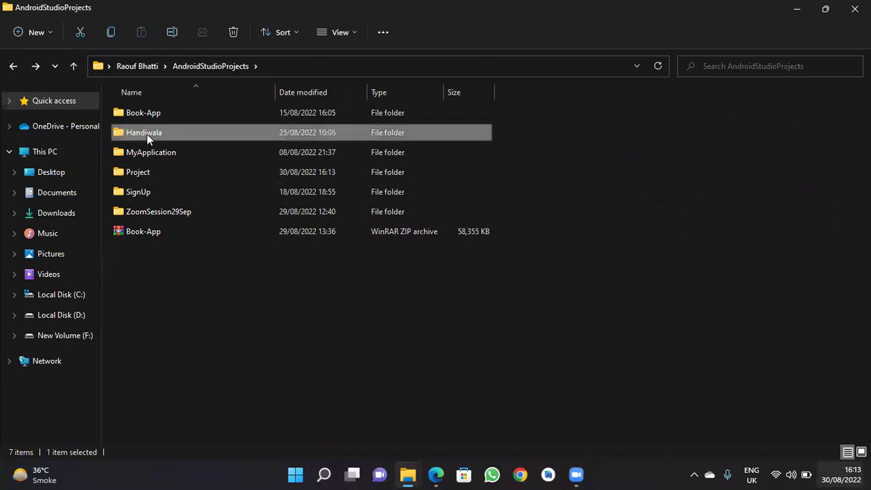
pyautogui.click(140, 177)
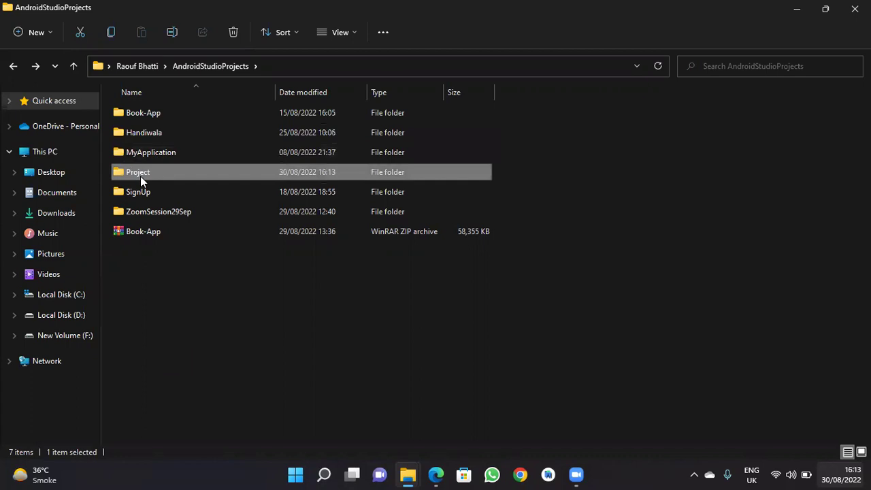
pyautogui.doubleClick(141, 176)
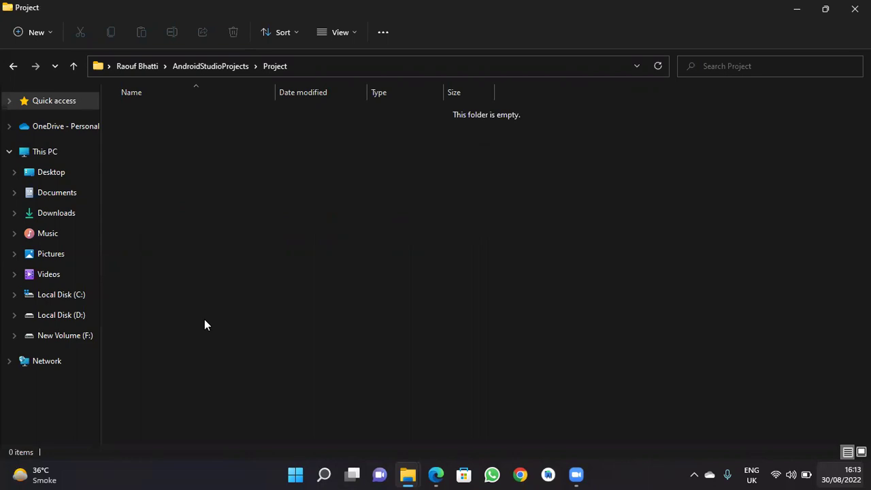
pyautogui.press('BackSpace')
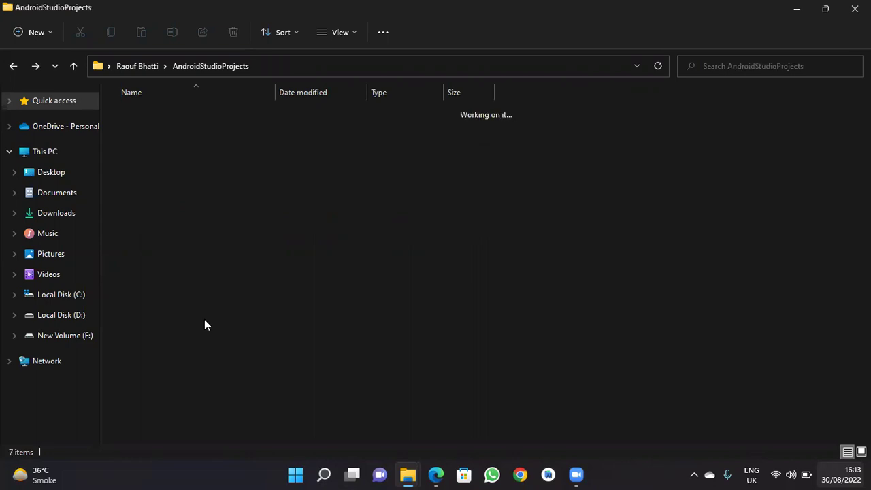
pyautogui.click(133, 136)
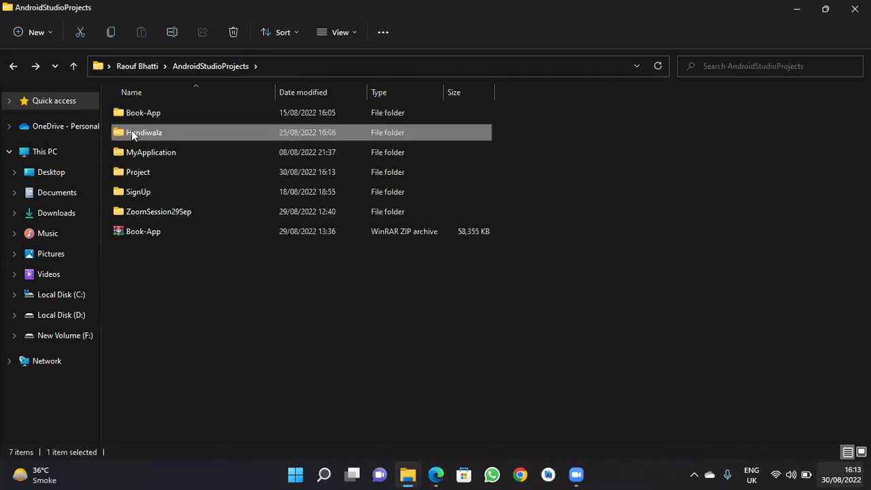
pyautogui.rightClick(133, 136)
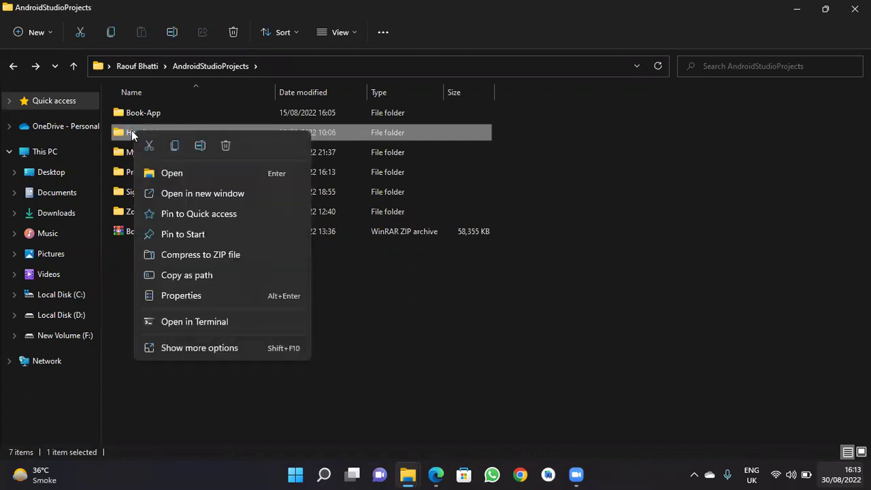
pyautogui.click(124, 320)
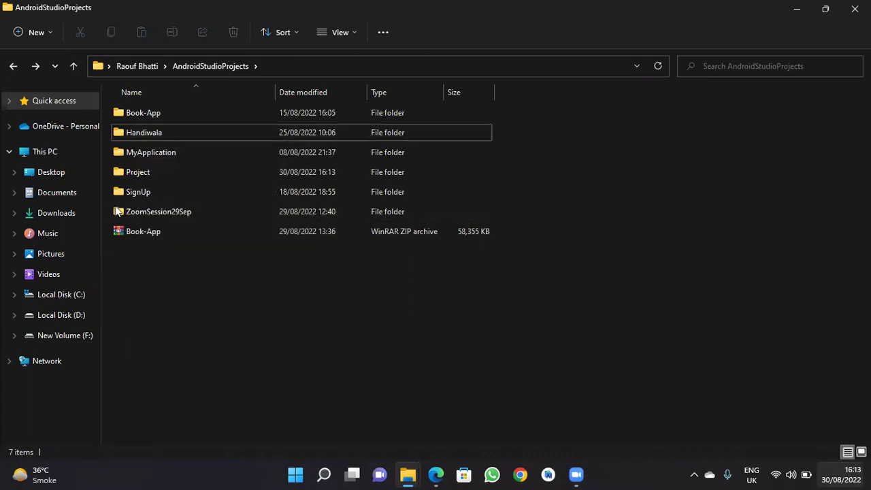
pyautogui.click(141, 130)
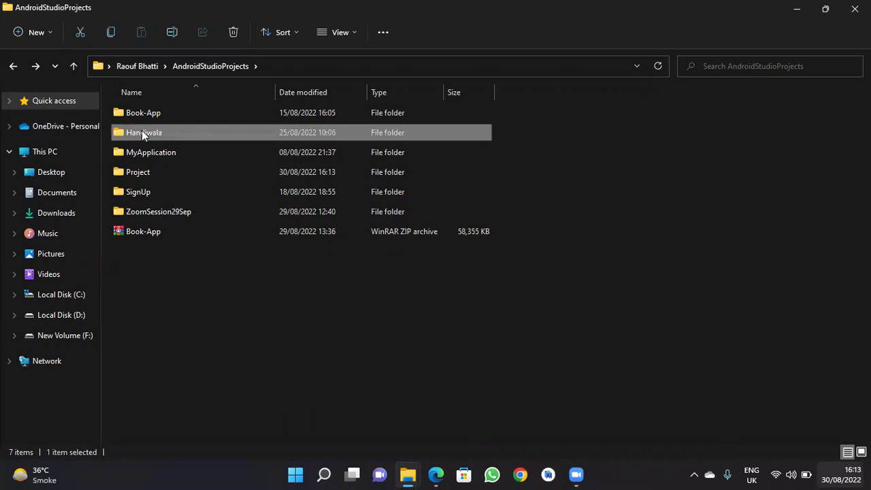
pyautogui.rightClick(141, 130)
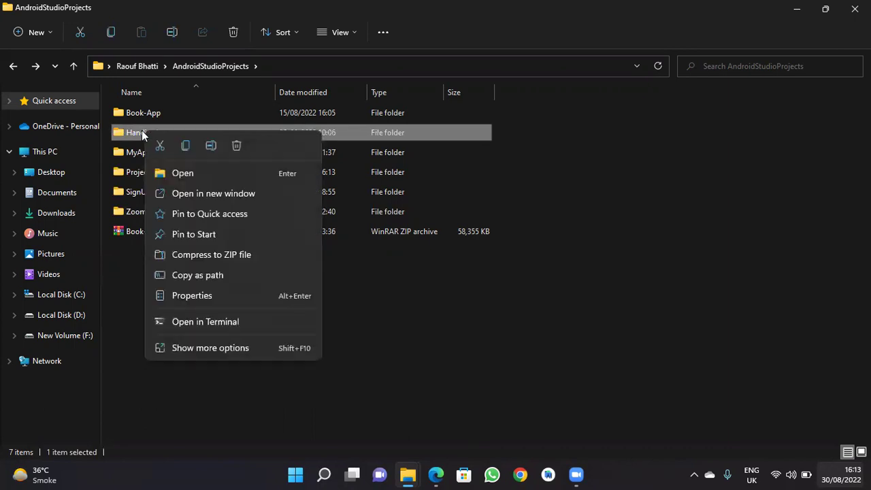
pyautogui.click(216, 374)
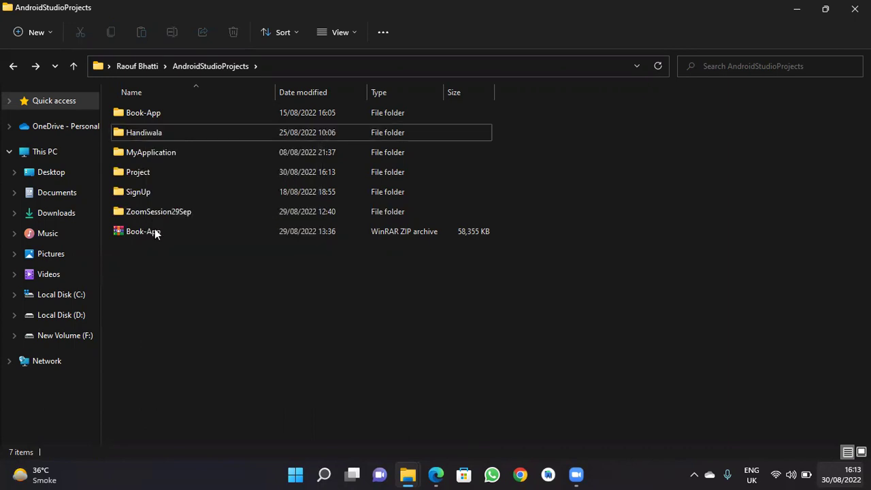
# - Copy the Handiwala folder from AndroidStudioProjects into the Project folder
pyautogui.click(138, 133)
pyautogui.hotkey('ctrl', 'c')
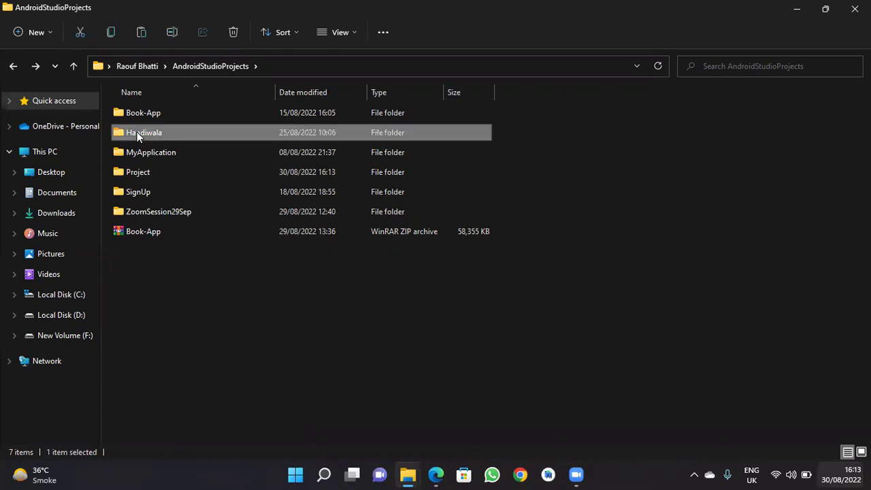
pyautogui.doubleClick(142, 171)
pyautogui.hotkey('ctrl', 'v')
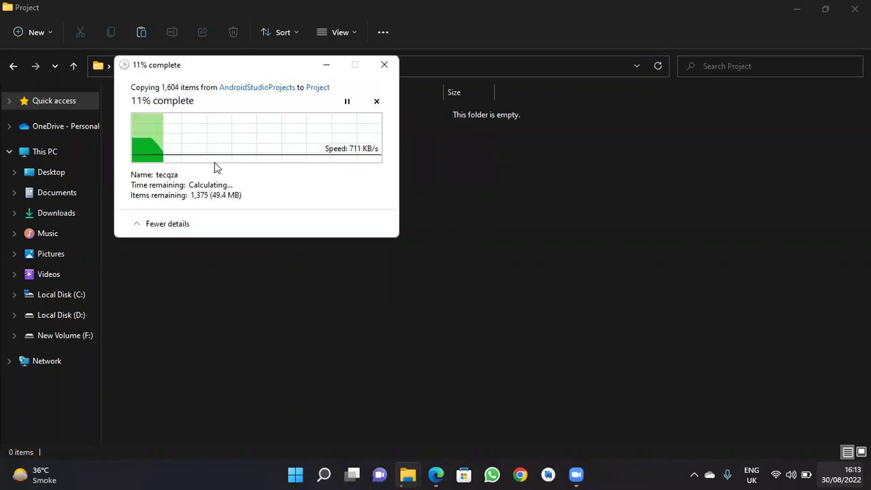
pyautogui.click(325, 63)
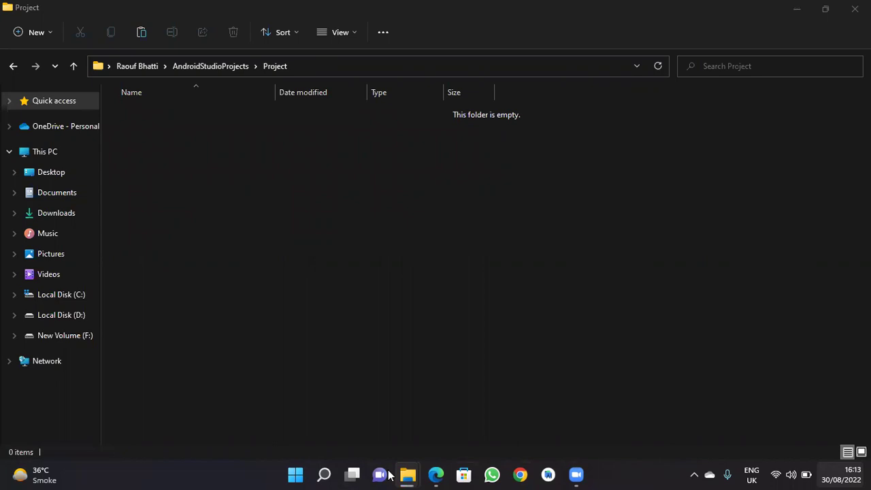
pyautogui.moveTo(407, 475)
pyautogui.click(433, 380)
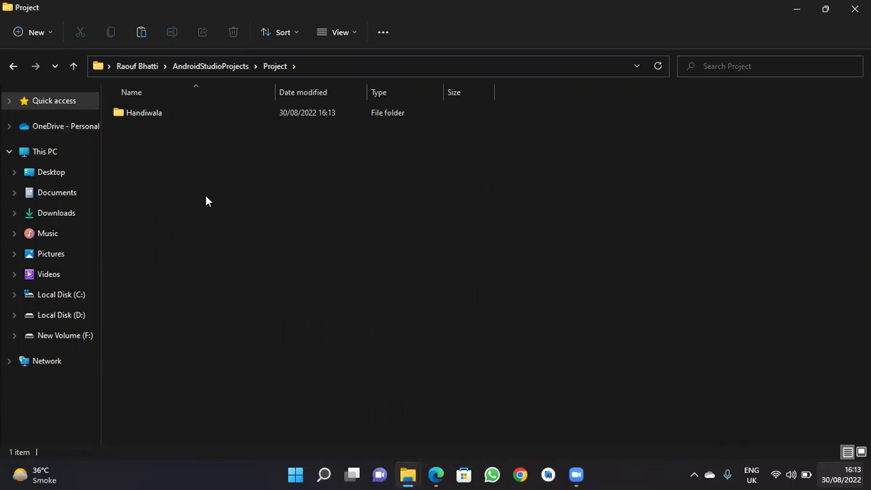
# - Compress the Project folder in AndroidStudioProjects into a ZIP archive named Project
pyautogui.click(13, 66)
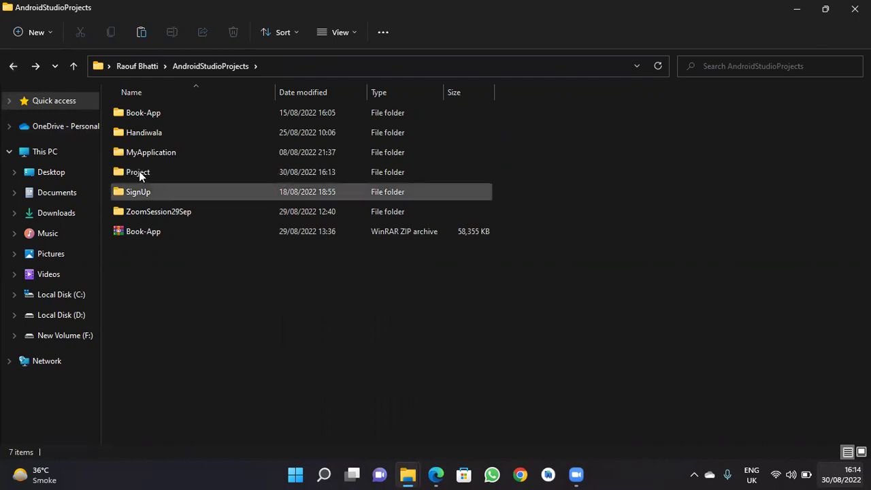
pyautogui.click(138, 172)
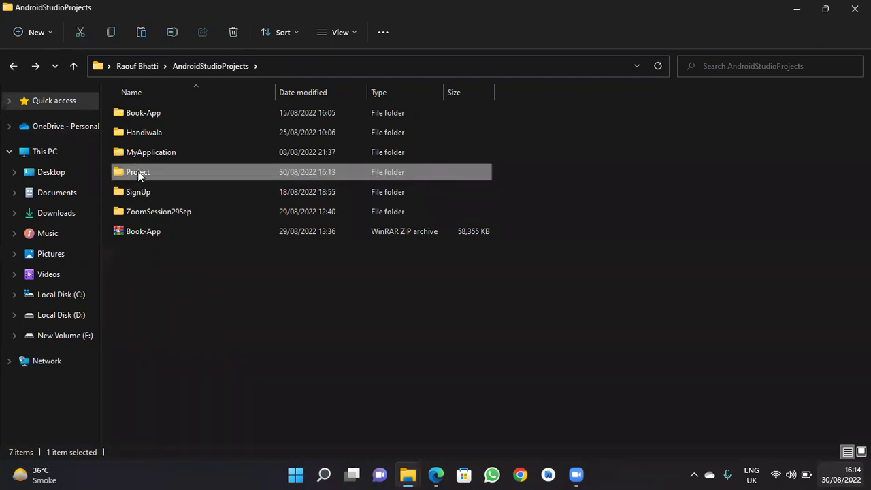
pyautogui.rightClick(138, 174)
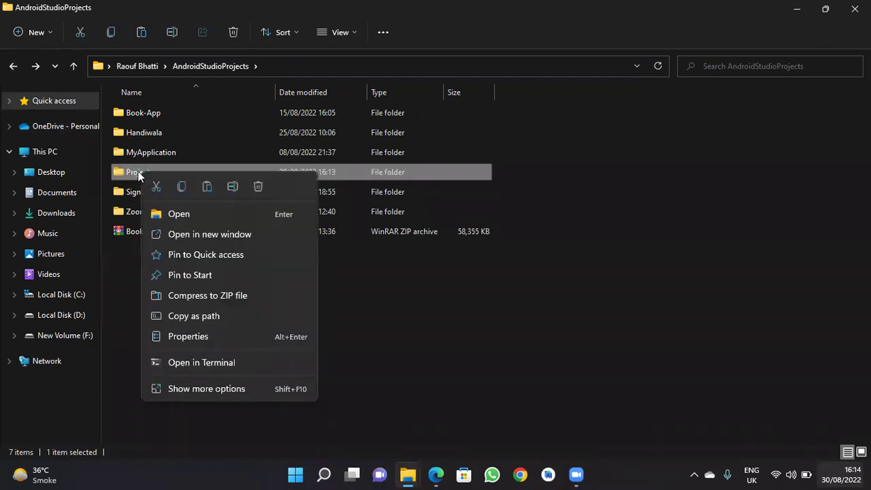
pyautogui.click(210, 388)
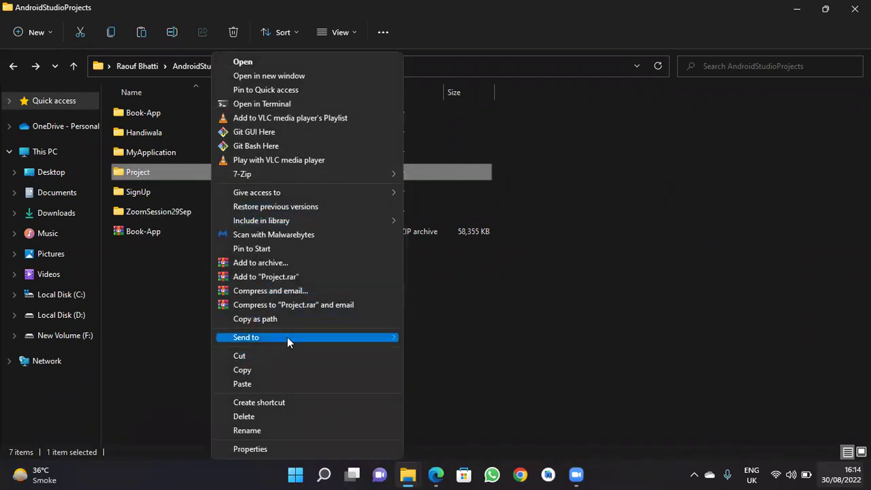
pyautogui.moveTo(287, 337)
pyautogui.click(450, 354)
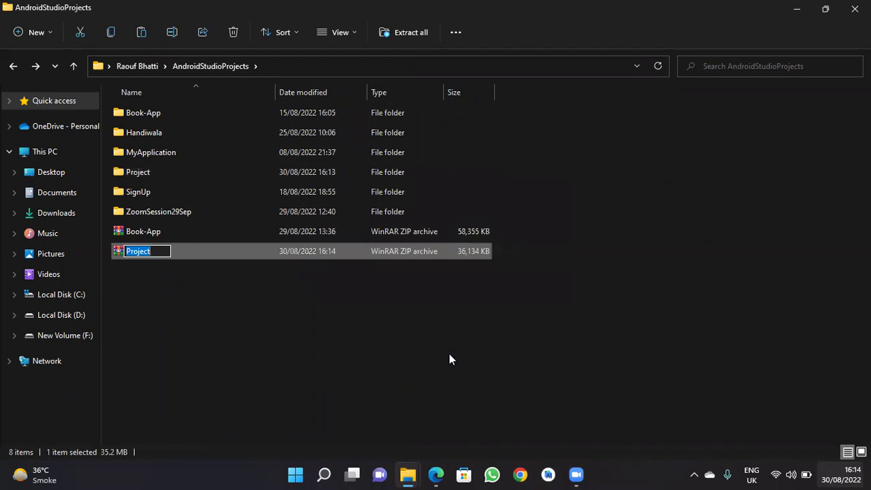
pyautogui.press('Return')
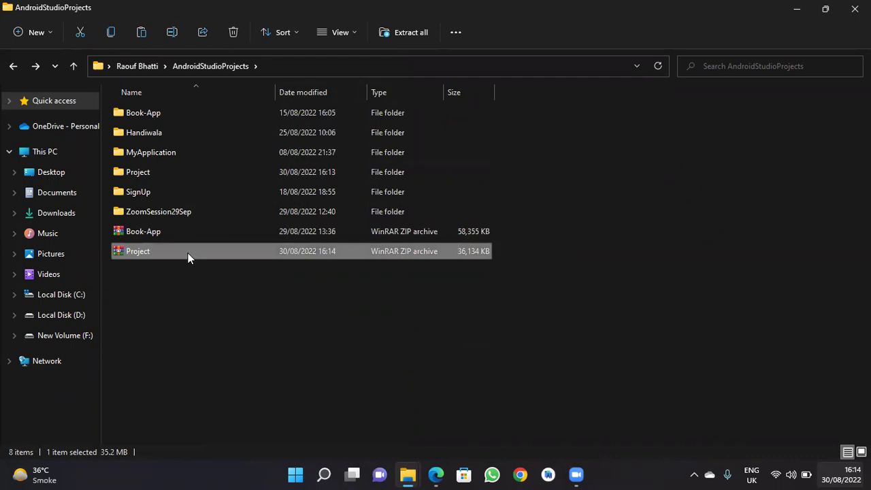
pyautogui.click(201, 308)
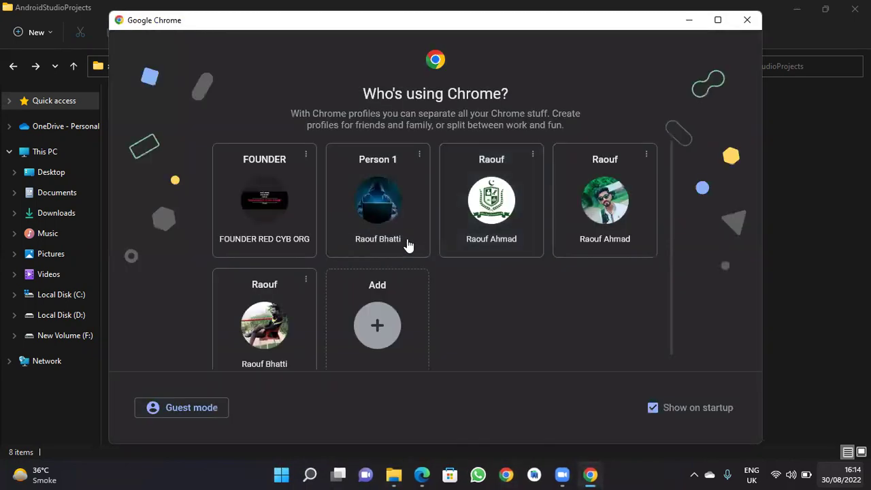
# - Open Google Chrome with the Person 1 profile and go to My Drive in Google Drive
pyautogui.click(403, 245)
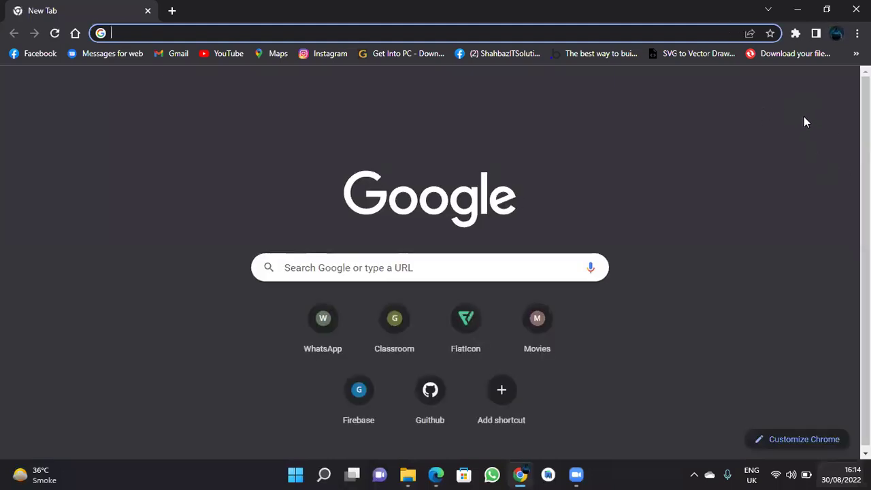
pyautogui.click(809, 86)
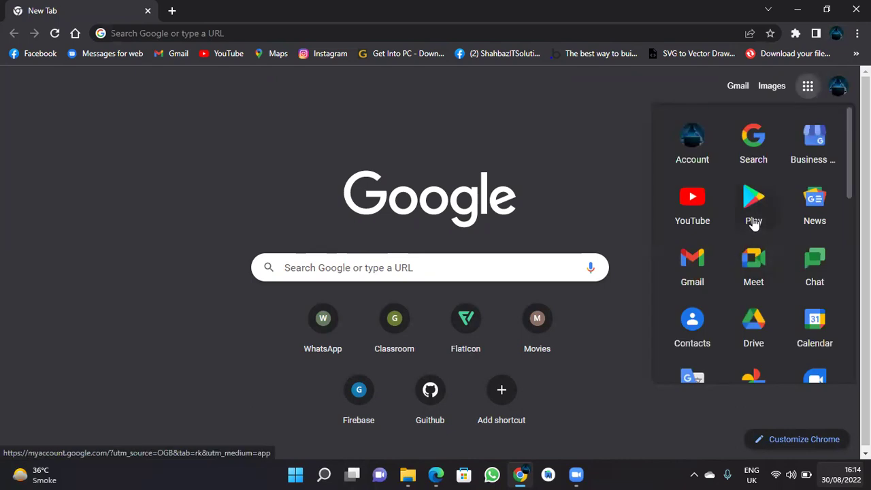
pyautogui.scroll(-1, 754, 224)
pyautogui.scroll(-1, 753, 225)
pyautogui.click(757, 262)
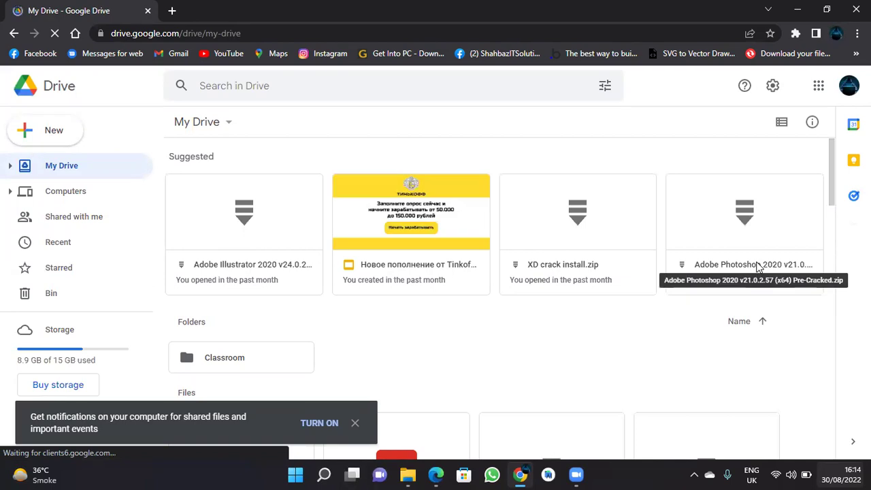
pyautogui.scroll(-1, 576, 408)
pyautogui.scroll(1, 579, 409)
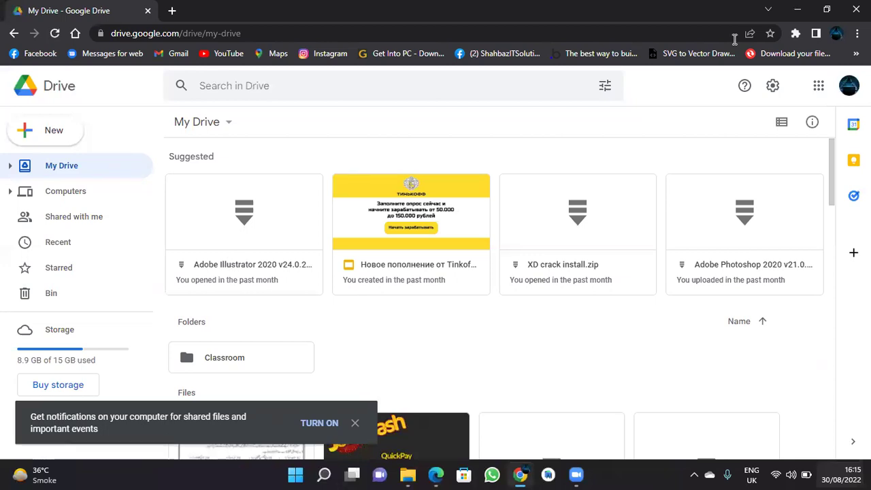
# - Place the Drive window beside the AndroidStudioProjects file list and upload the Project ZIP archive to My Drive
pyautogui.doubleClick(754, 10)
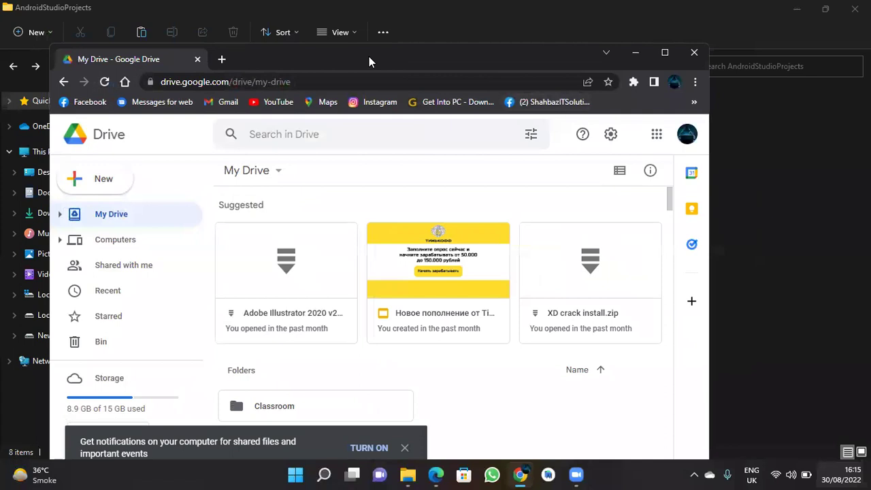
pyautogui.moveTo(369, 57); pyautogui.dragTo(603, 49)
pyautogui.click(148, 252)
pyautogui.moveTo(533, 272); pyautogui.dragTo(698, 417)
pyautogui.moveTo(601, 425); pyautogui.dragTo(706, 415)
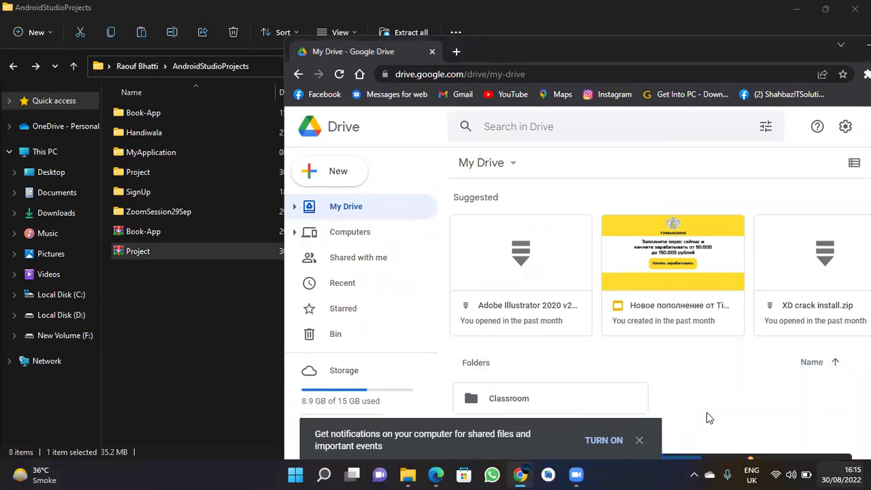
# - Close the AndroidStudioProjects window and cancel the Project.zip upload in the maximized Drive window
pyautogui.click(825, 11)
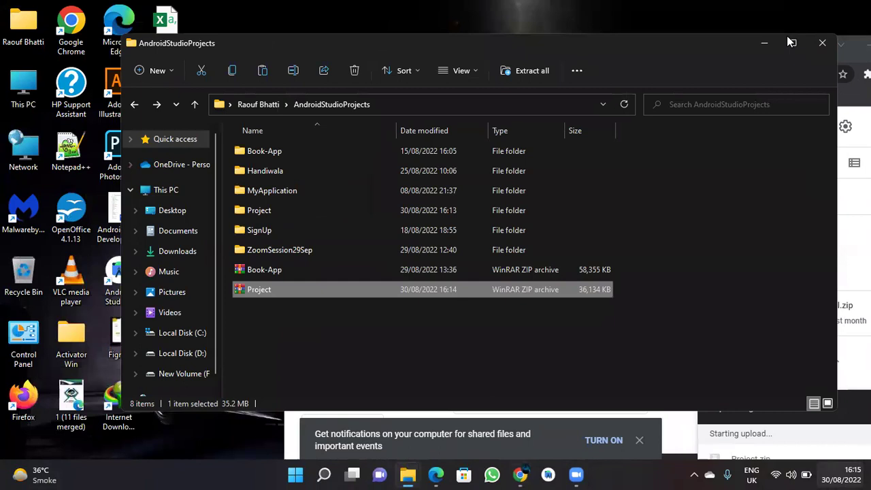
pyautogui.click(823, 43)
pyautogui.doubleClick(813, 45)
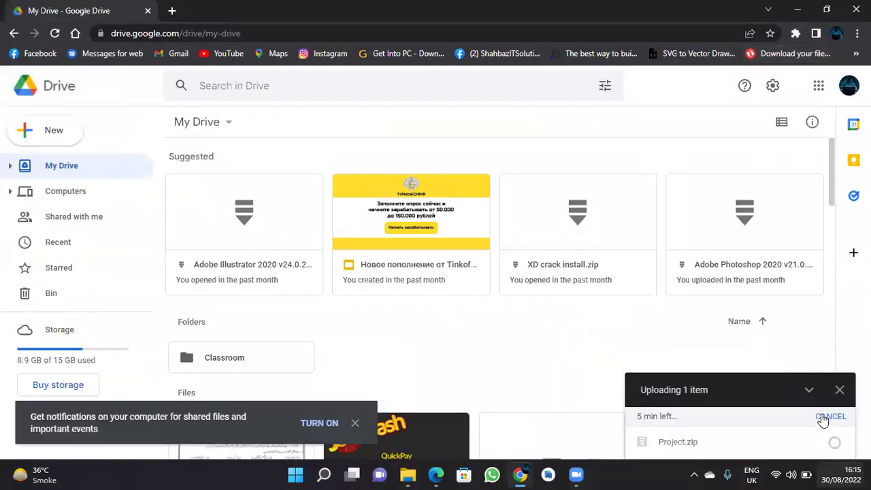
pyautogui.click(830, 417)
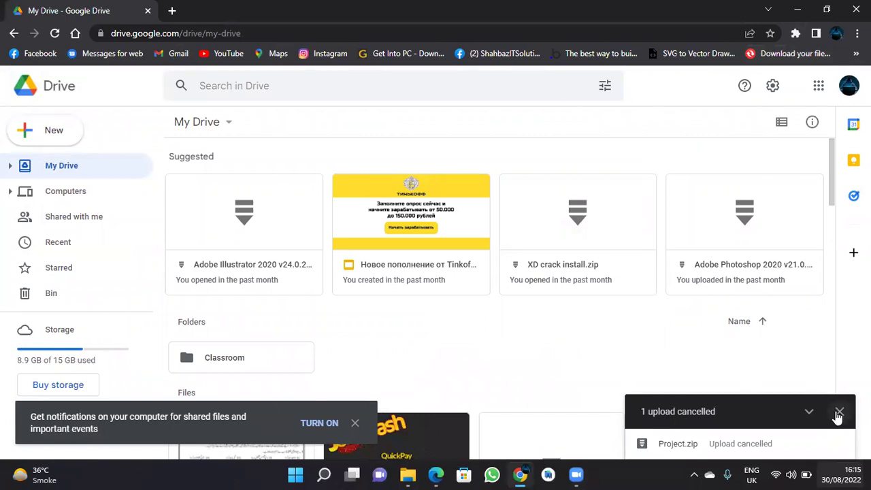
# - Open the sharing settings of the suggested Adobe Illustrator 2020 file in My Drive
pyautogui.scroll(-3, 386, 334)
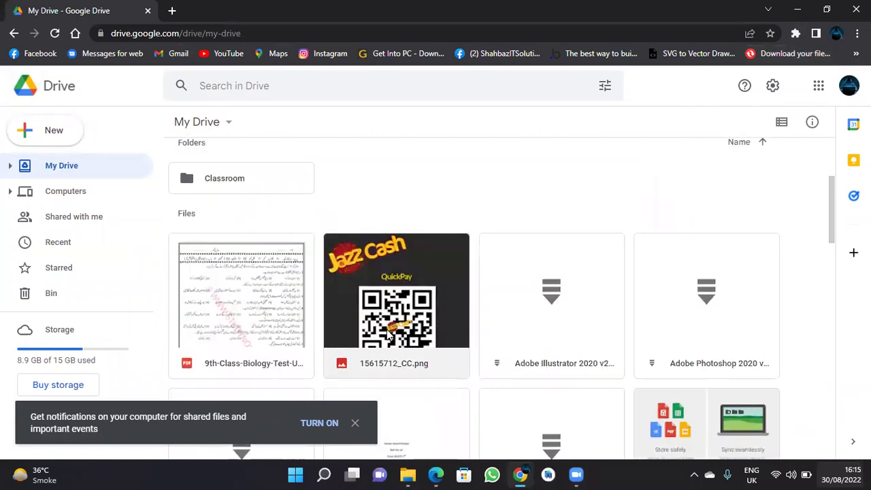
pyautogui.scroll(3, 264, 264)
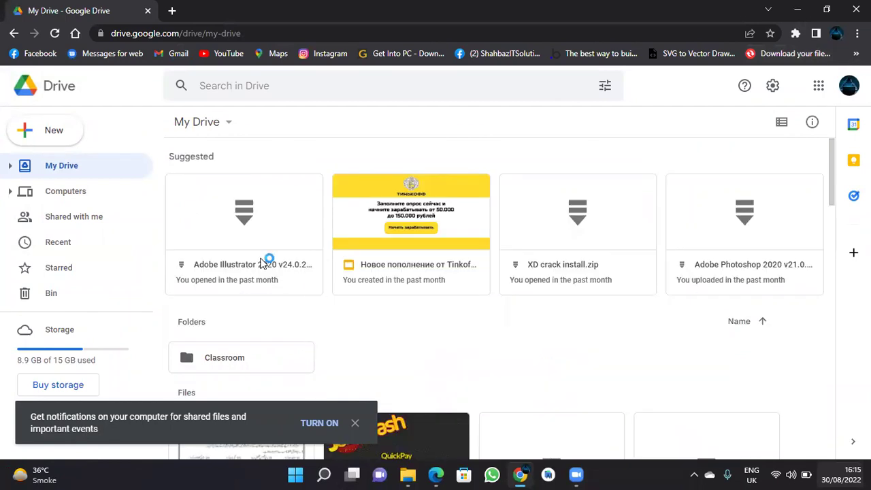
pyautogui.rightClick(218, 266)
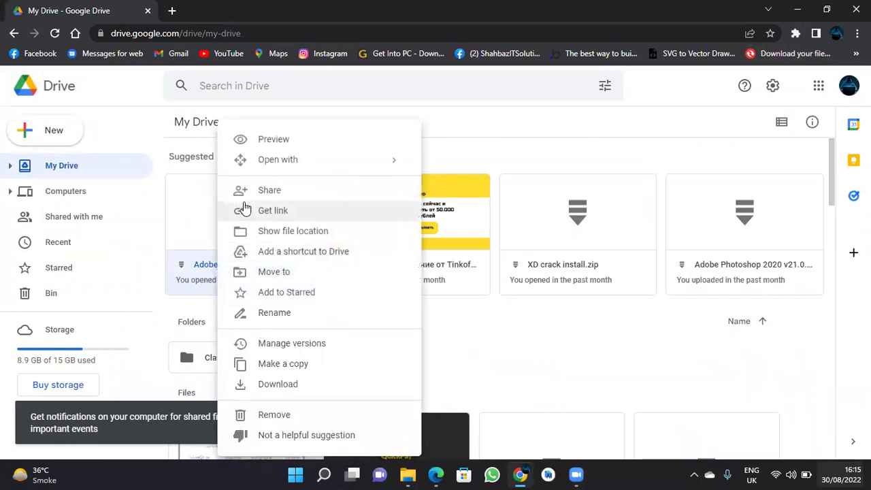
pyautogui.click(269, 190)
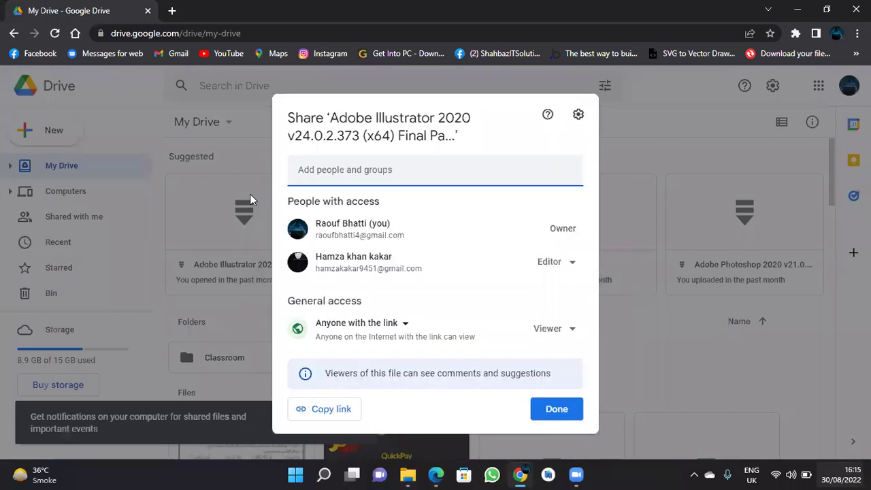
# - Switch the Illustrator file's general access to Restricted and set it back to Anyone with the link
pyautogui.click(399, 326)
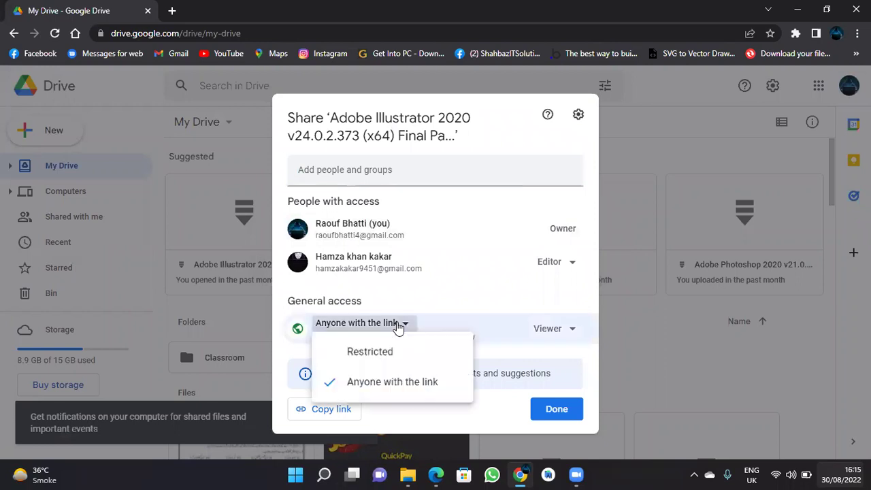
pyautogui.click(371, 354)
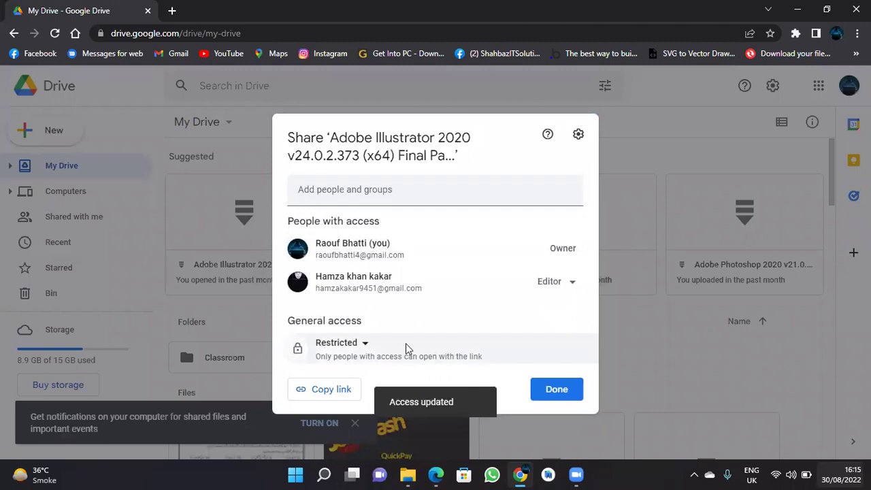
pyautogui.click(352, 353)
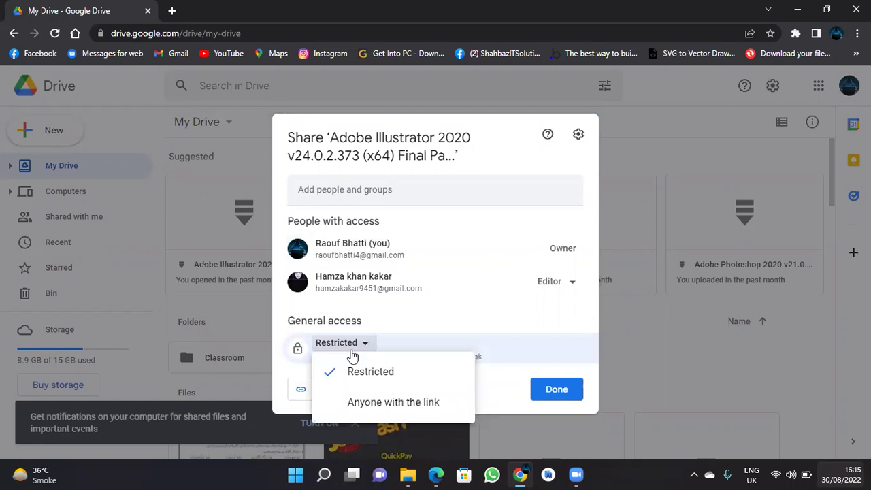
pyautogui.click(350, 405)
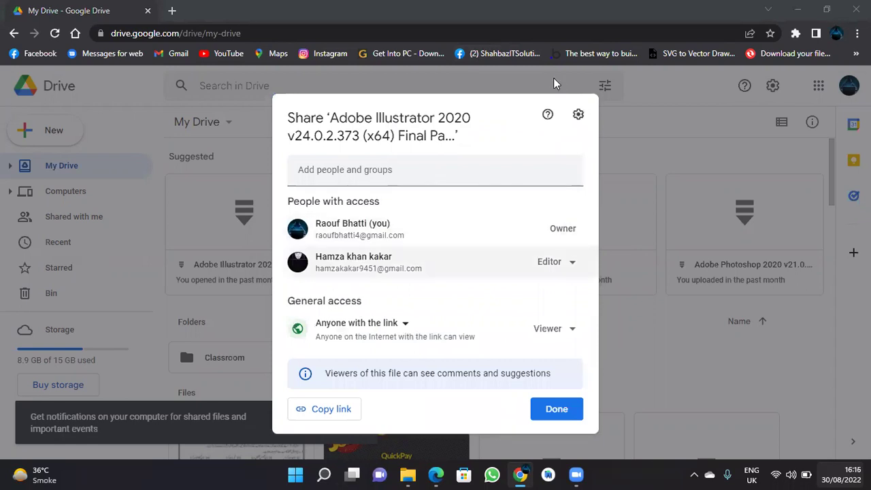
# - Copy the Illustrator file's share link and close its sharing settings
pyautogui.click(320, 414)
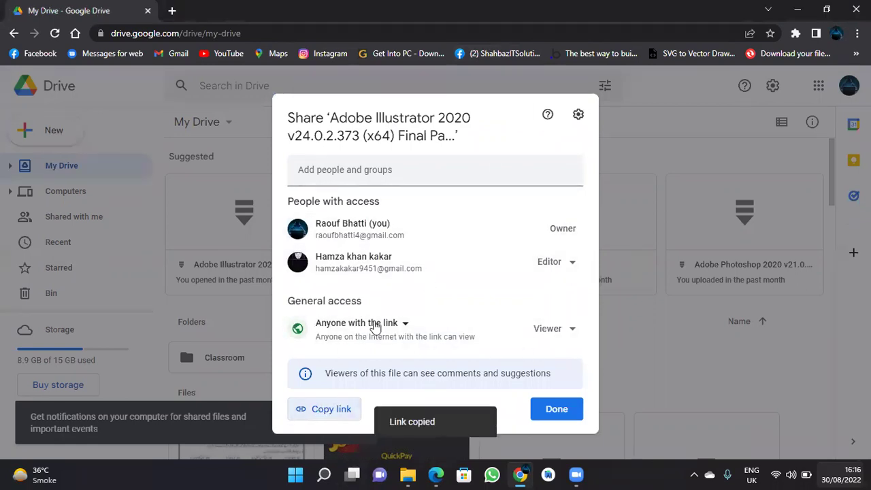
pyautogui.click(639, 350)
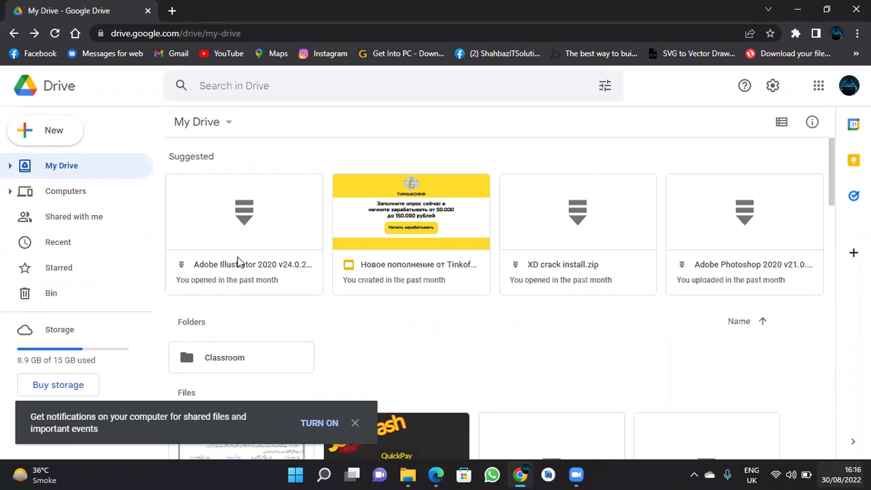
# - Reopen the suggested Illustrator file's sharing settings, switch general access to Restricted, and return it to Anyone with the link
pyautogui.rightClick(238, 261)
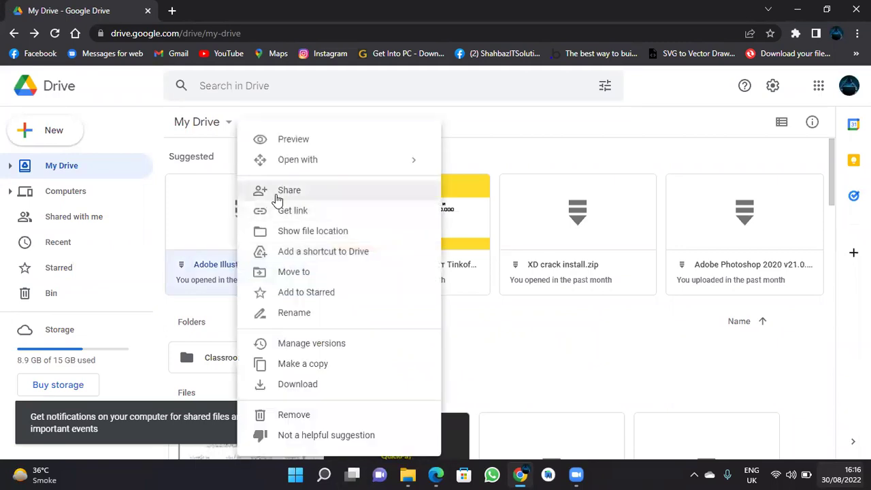
pyautogui.click(277, 192)
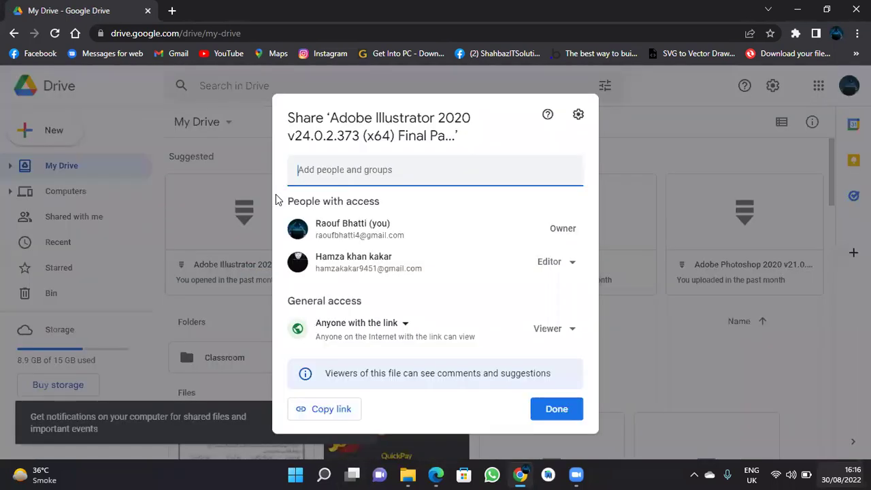
pyautogui.click(398, 325)
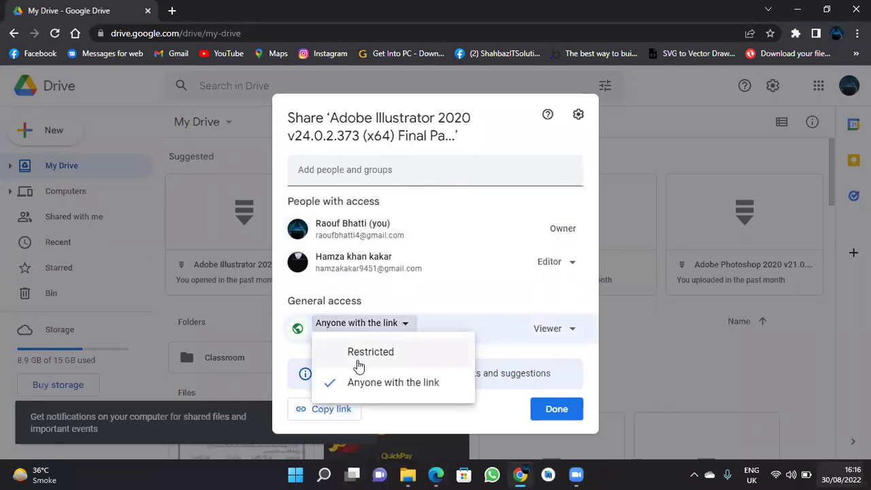
pyautogui.click(359, 354)
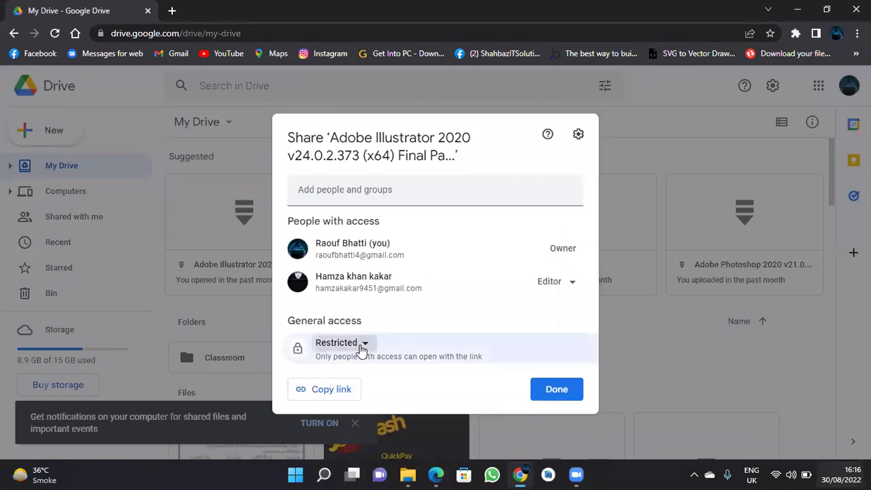
pyautogui.click(361, 347)
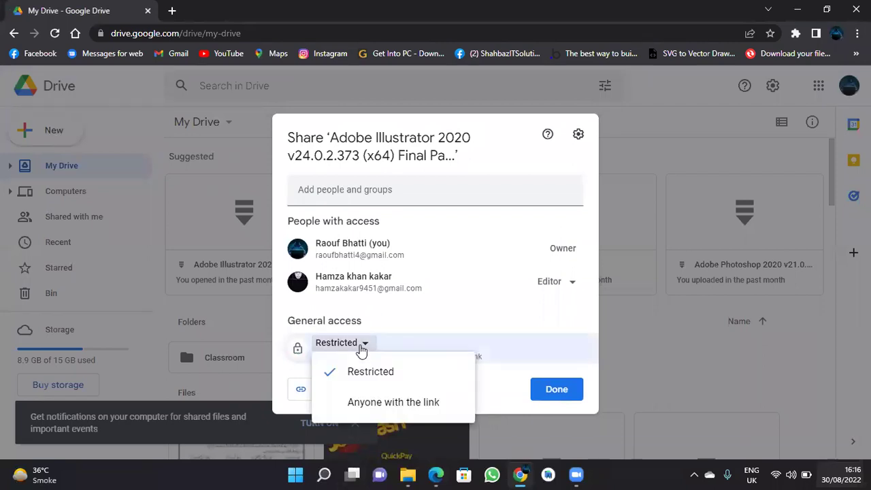
pyautogui.click(366, 402)
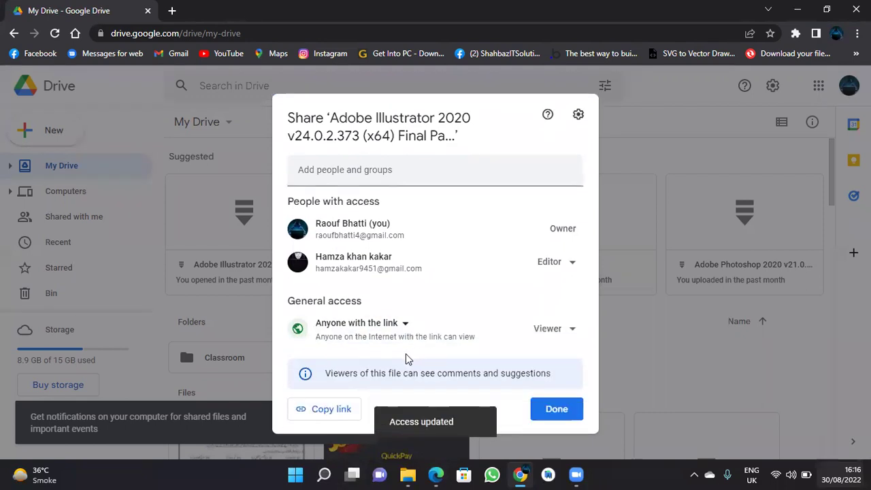
# - Copy the share link of the Illustrator file and minimize the browser window
pyautogui.click(313, 417)
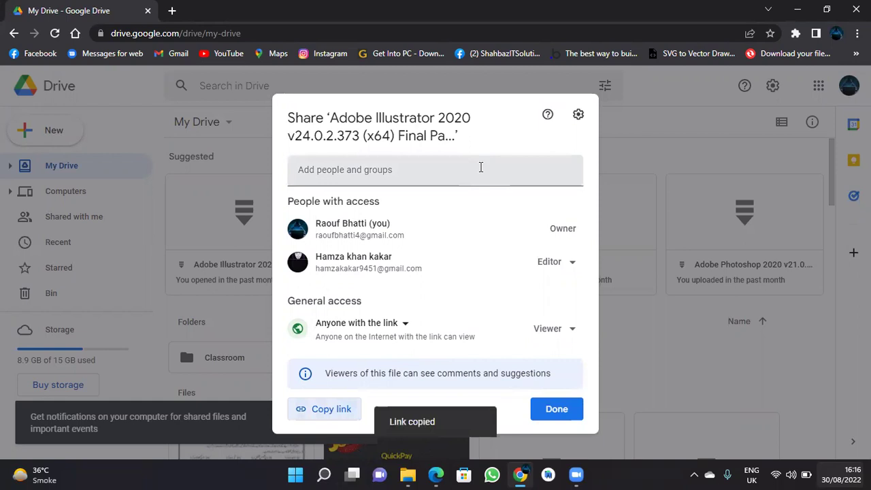
pyautogui.click(811, 15)
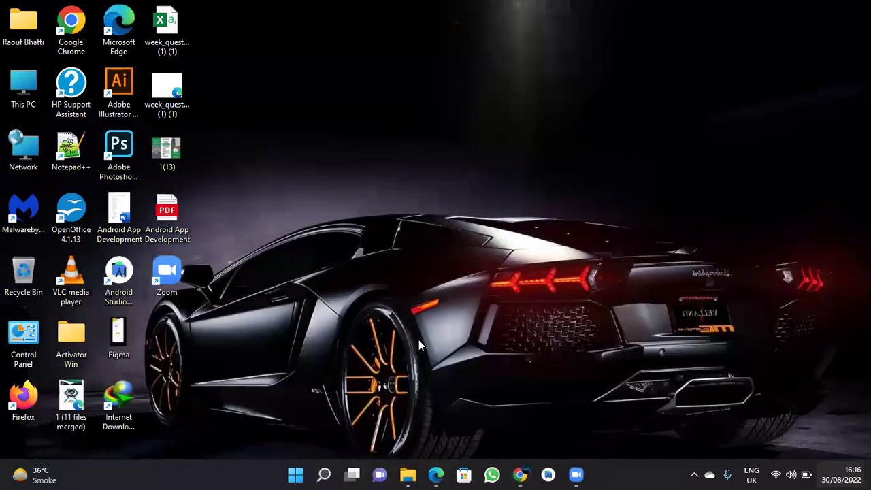
# - Launch Word, create a blank document and dismiss the genuine Office notice
pyautogui.click(295, 475)
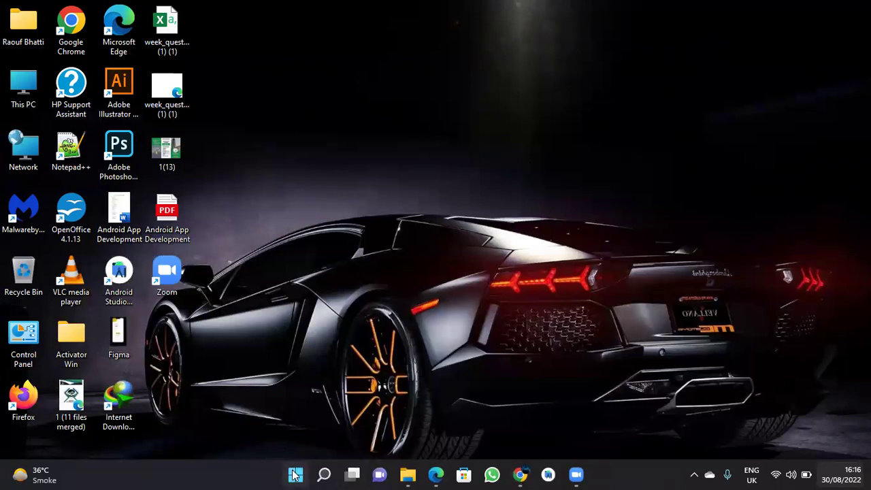
pyautogui.write('word')
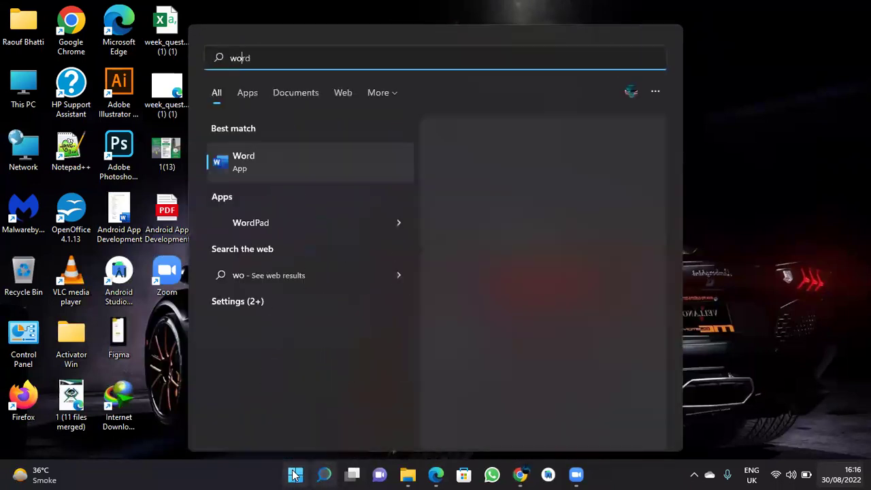
pyautogui.click(295, 474)
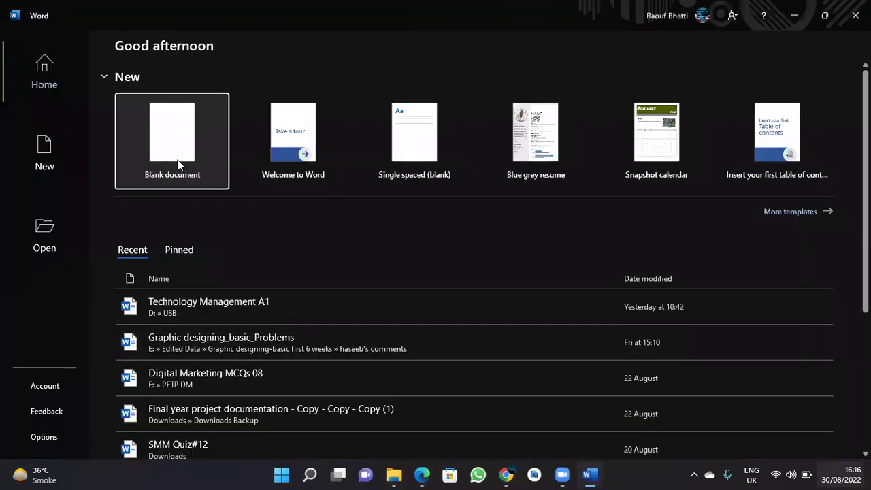
pyautogui.click(178, 164)
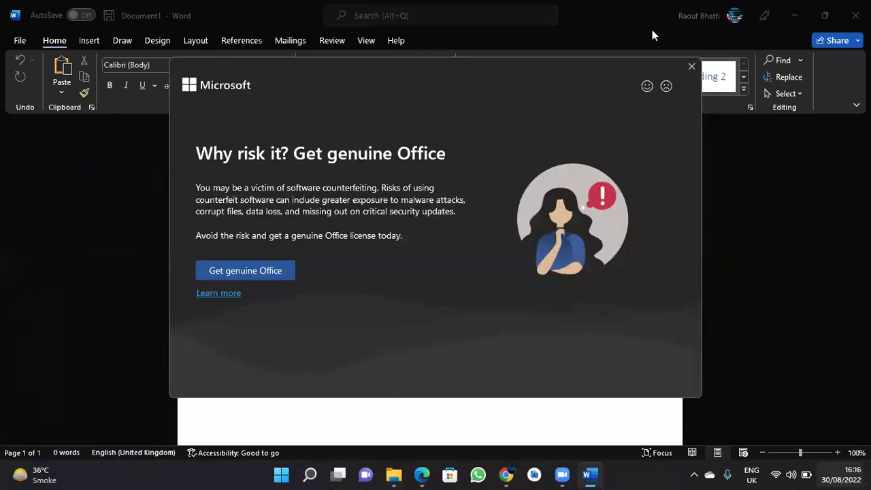
pyautogui.click(691, 66)
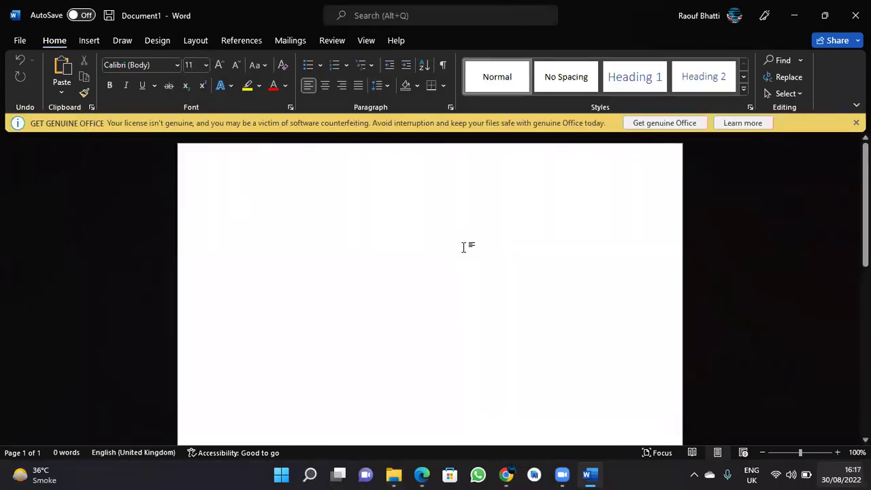
# - Write the title "IOS Development Project", apply the Heading 1 style and center it, dismissing the licence warning bar
pyautogui.write('IOS Devel')
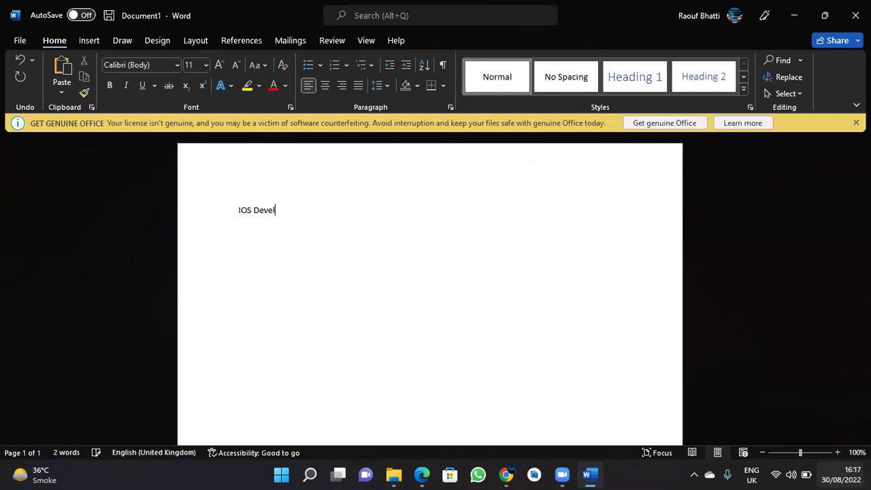
pyautogui.write('opment Project')
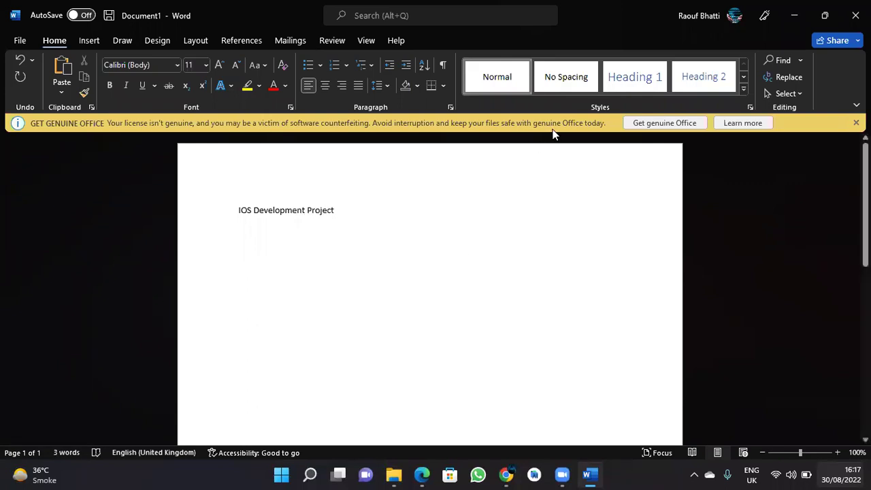
pyautogui.hotkey('ctrl', 'a')
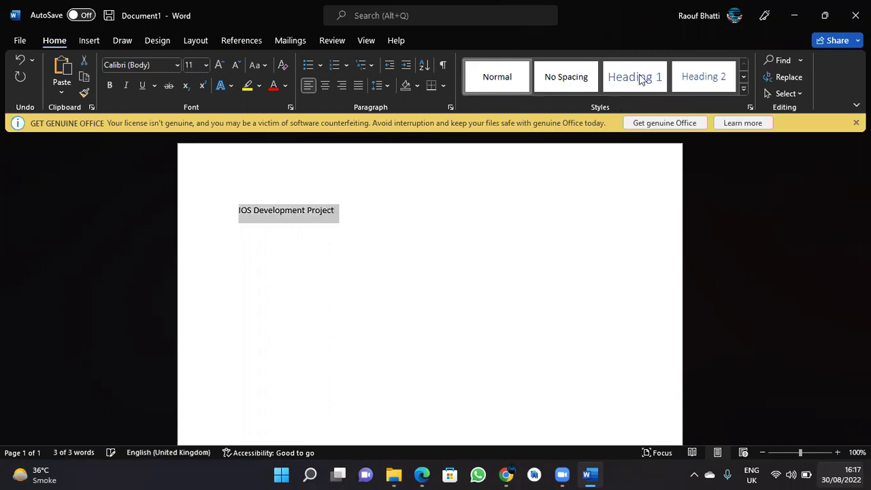
pyautogui.click(856, 122)
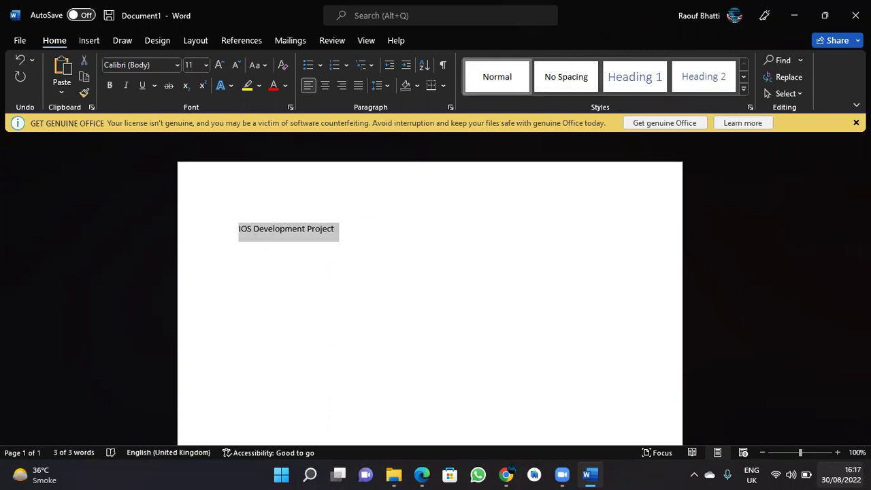
pyautogui.click(640, 77)
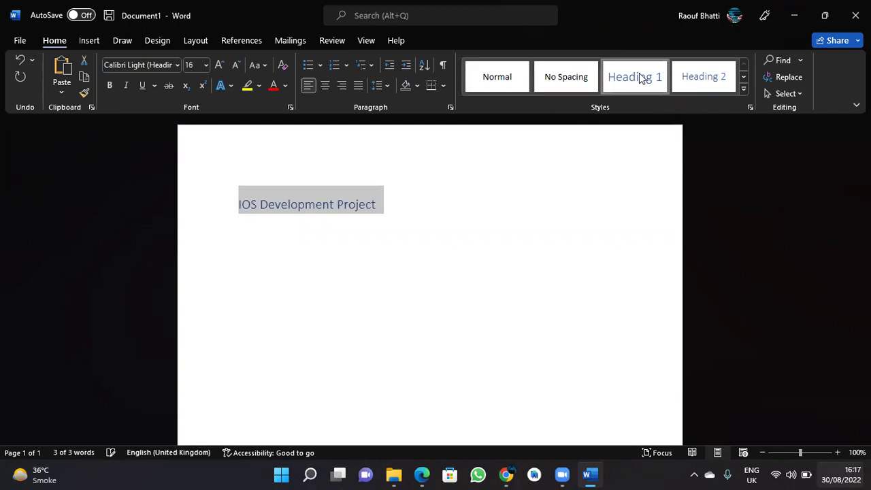
pyautogui.click(325, 85)
pyautogui.press('Left')
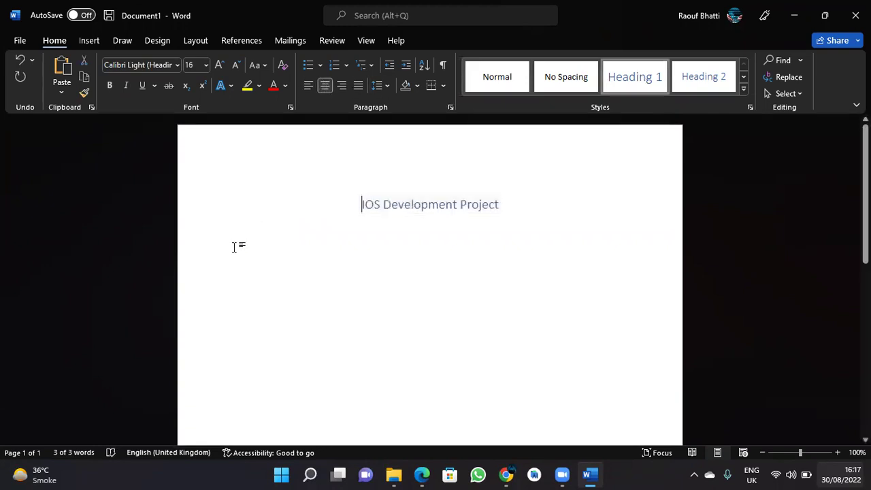
# - Add a line labelled "Name:" below the heading
pyautogui.press('End')
pyautogui.press('Return')
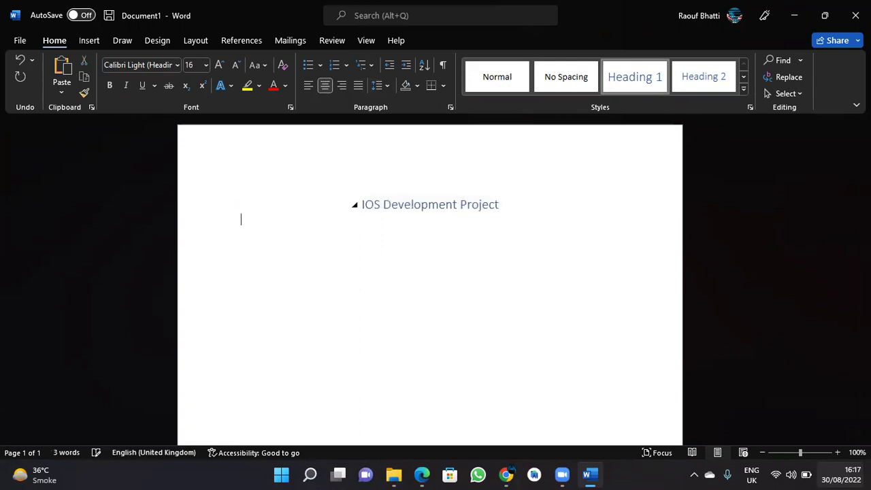
pyautogui.write('NAme')
pyautogui.press('BackSpace')
pyautogui.press('BackSpace')
pyautogui.press('BackSpace')
pyautogui.write('am')
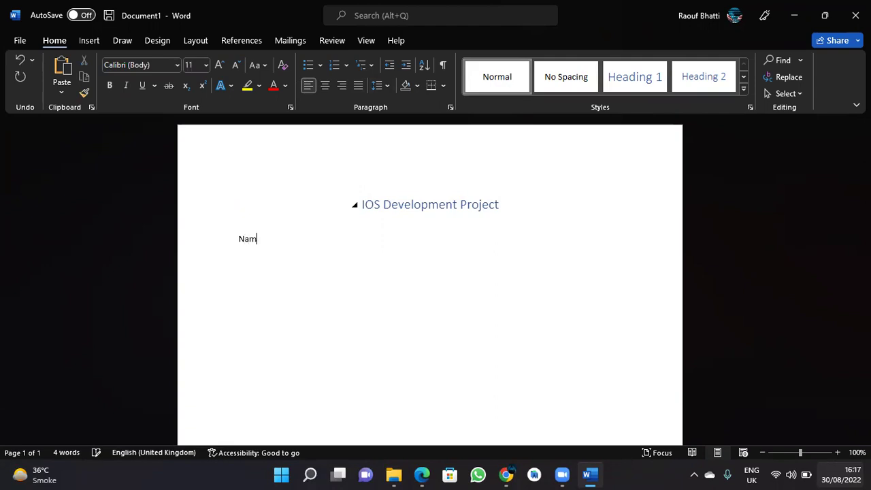
pyautogui.write('e:')
pyautogui.press('Return')
# - Add separate lines labelled "Roll No. :", "Batch:" and "Course:" under the Name line
pyautogui.write('Roll')
pyautogui.write(' N')
pyautogui.write('o')
pyautogui.write('. : ')
pyautogui.write('Batch')
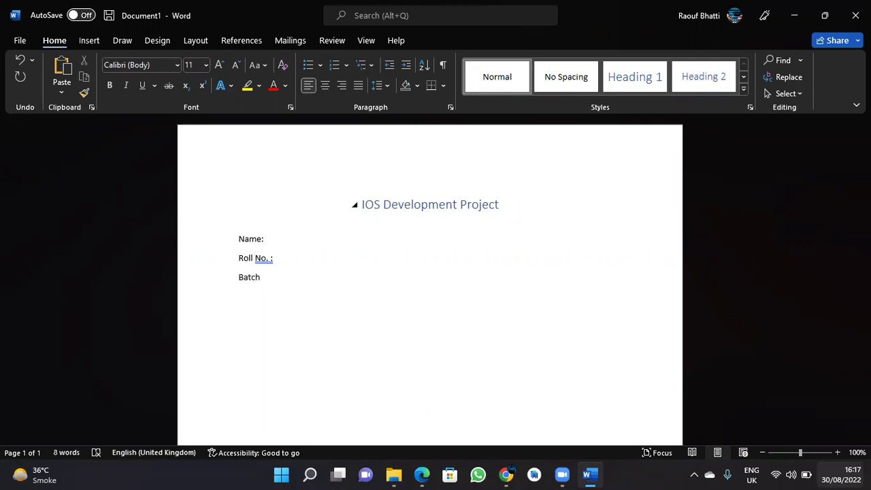
pyautogui.write(': ')
pyautogui.write('Course')
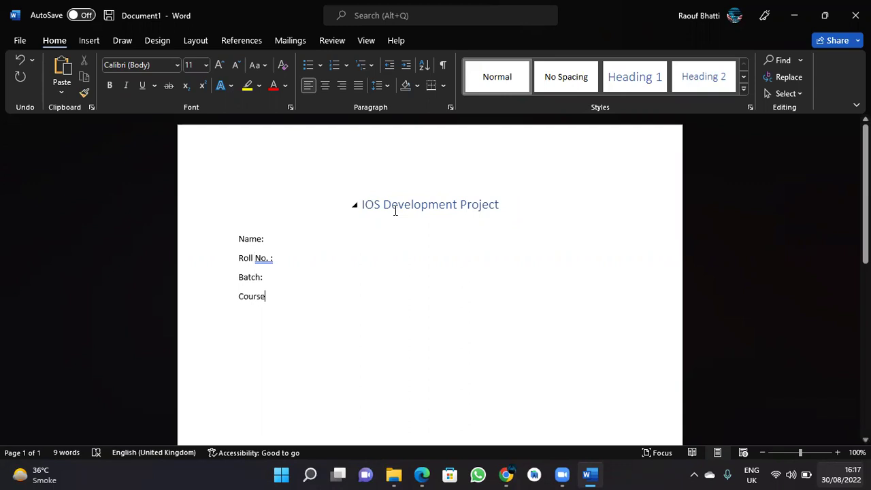
pyautogui.write(':')
pyautogui.press('Return')
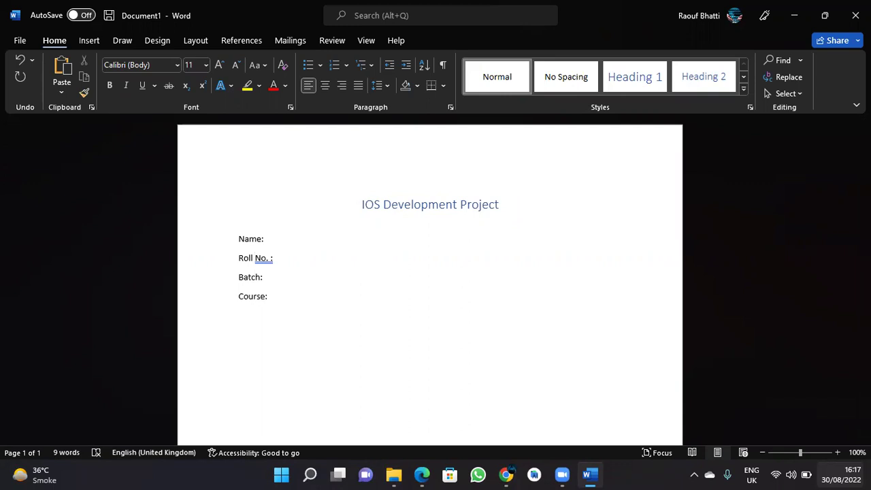
# - Leave a blank line below Course, add "Project Link:" and paste the copied Drive share link after it
pyautogui.press('Return')
pyautogui.write('P')
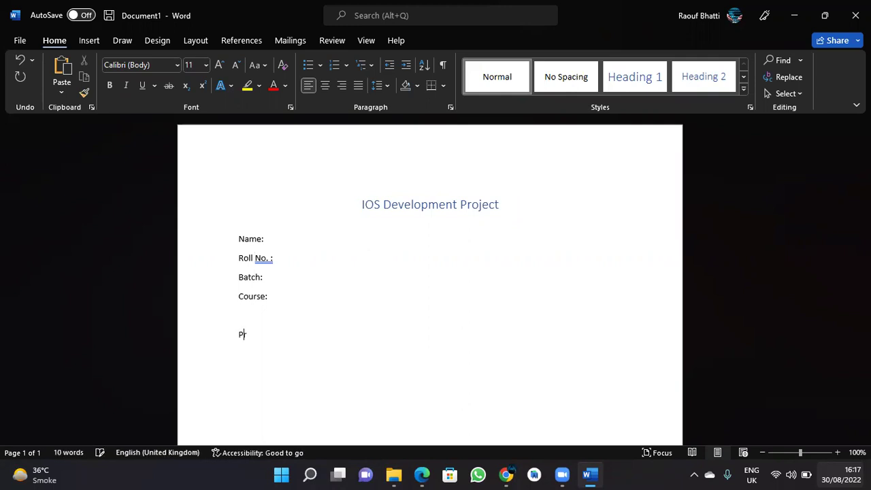
pyautogui.write('roject Link:')
pyautogui.hotkey('ctrl', 'v')
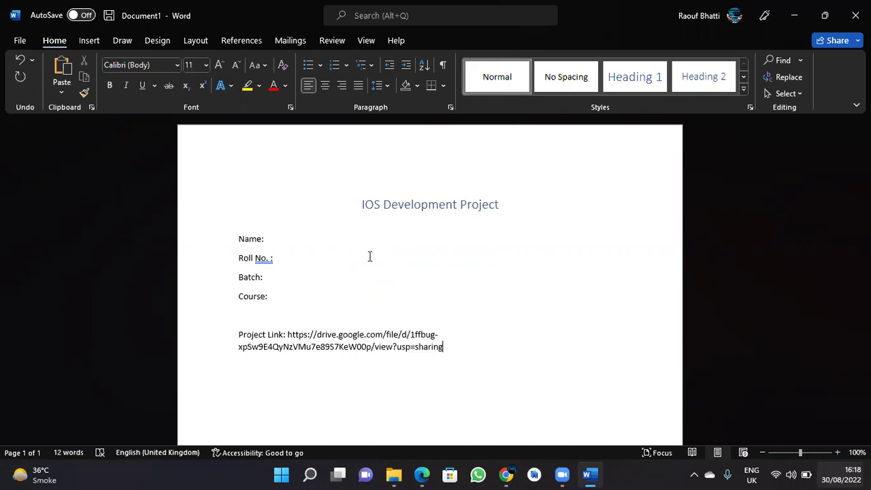
pyautogui.scroll(-5, 511, 359)
pyautogui.scroll(5, 511, 359)
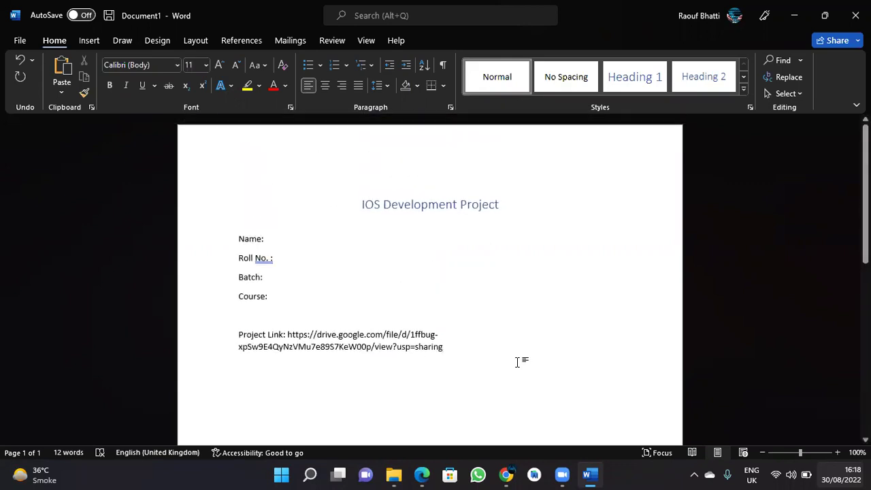
pyautogui.hotkey('ctrl', 's')
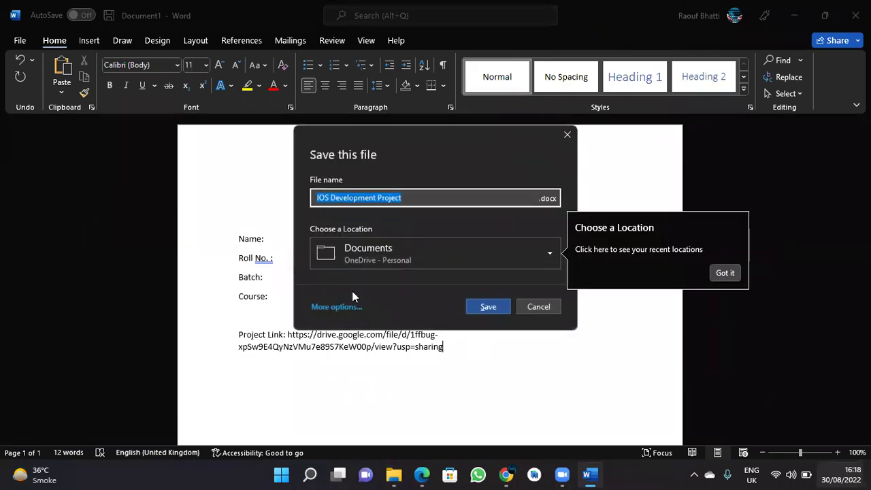
pyautogui.click(501, 251)
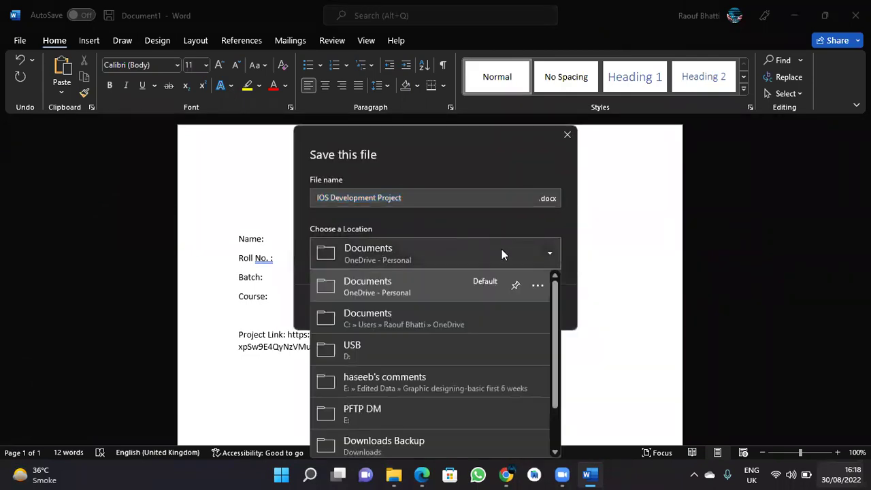
pyautogui.scroll(-2, 444, 405)
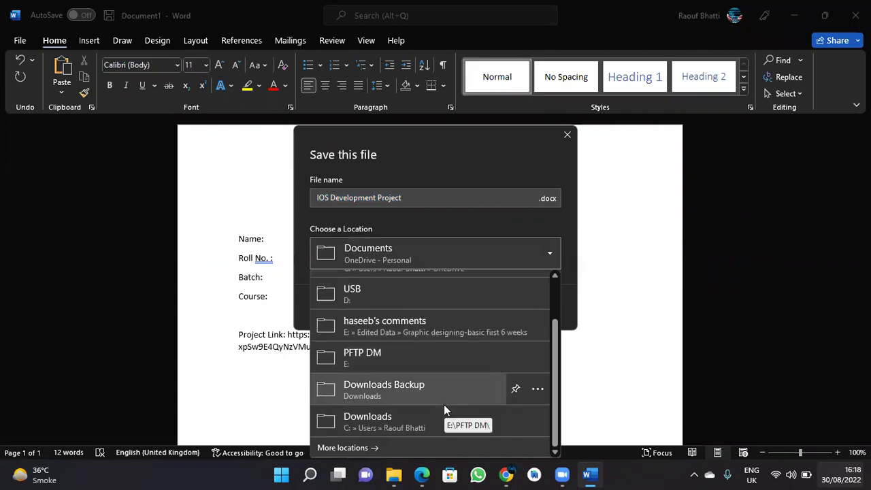
pyautogui.click(338, 444)
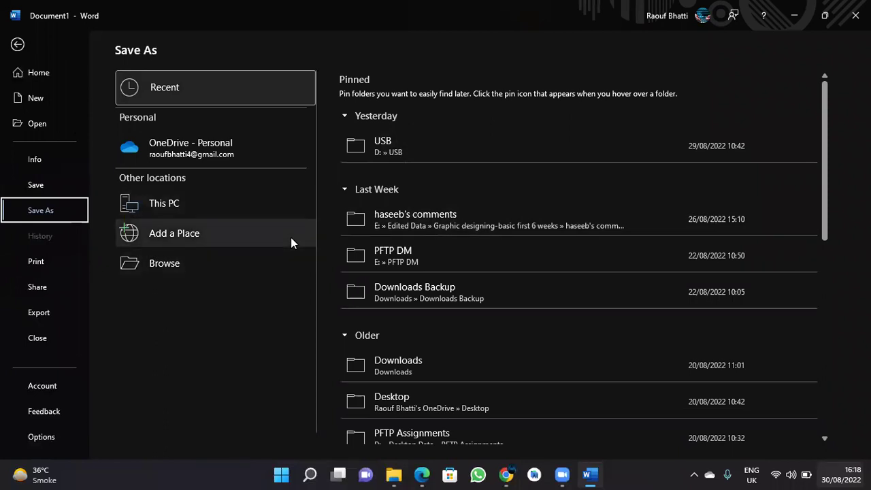
pyautogui.click(18, 47)
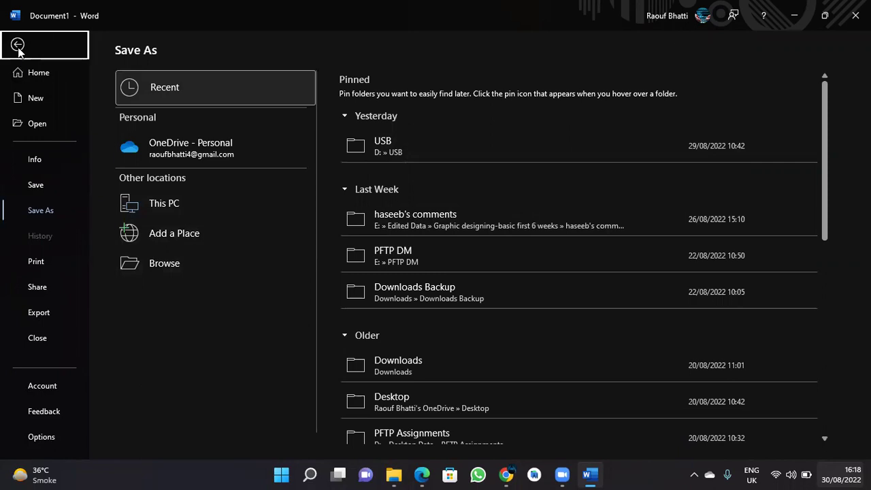
# - Save the document as IOS Development Project in the OneDrive Documents folder and minimize Word
pyautogui.hotkey('ctrl', 's')
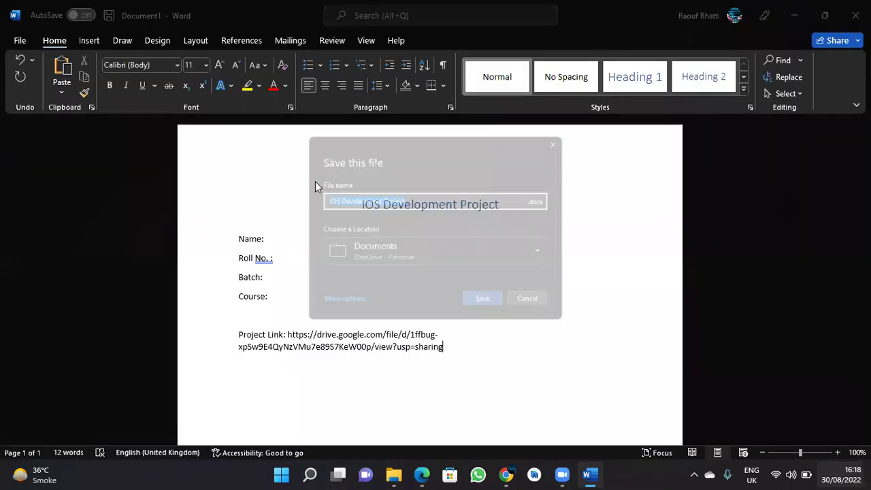
pyautogui.click(489, 307)
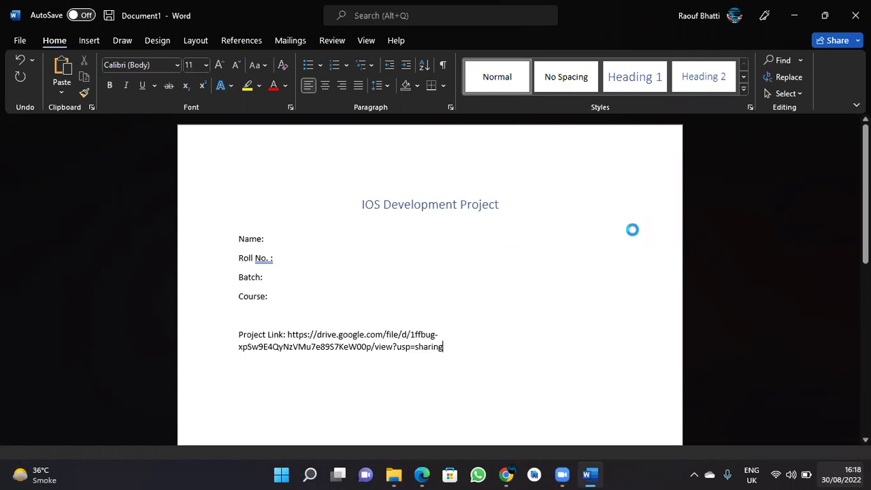
pyautogui.click(795, 15)
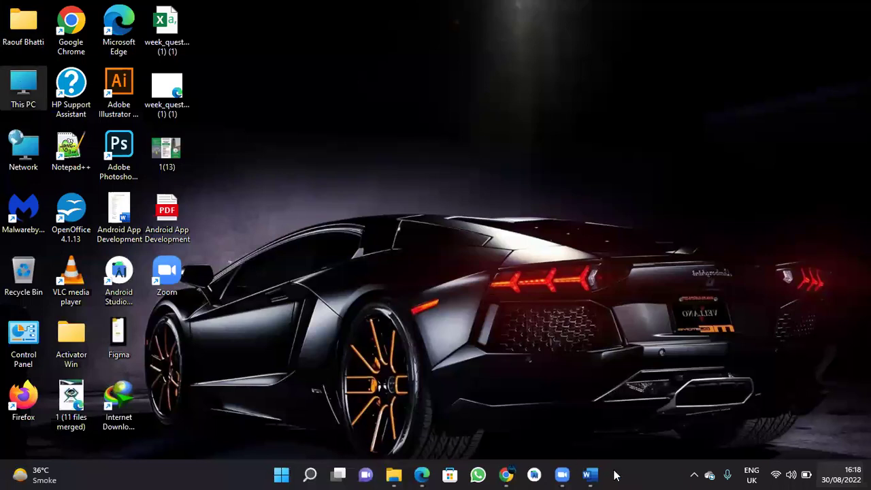
# - Close the Word document and select the saved IOS Development Project file in the Documents folder
pyautogui.click(589, 474)
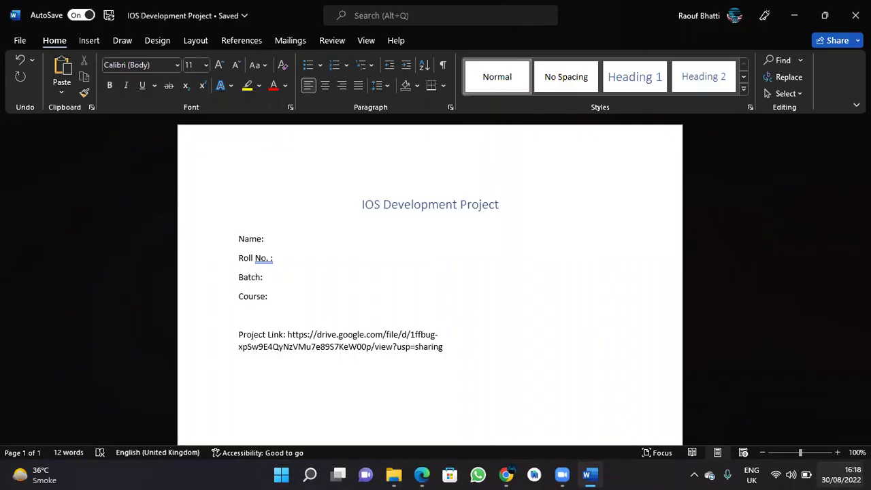
pyautogui.hotkey('alt', 'F4')
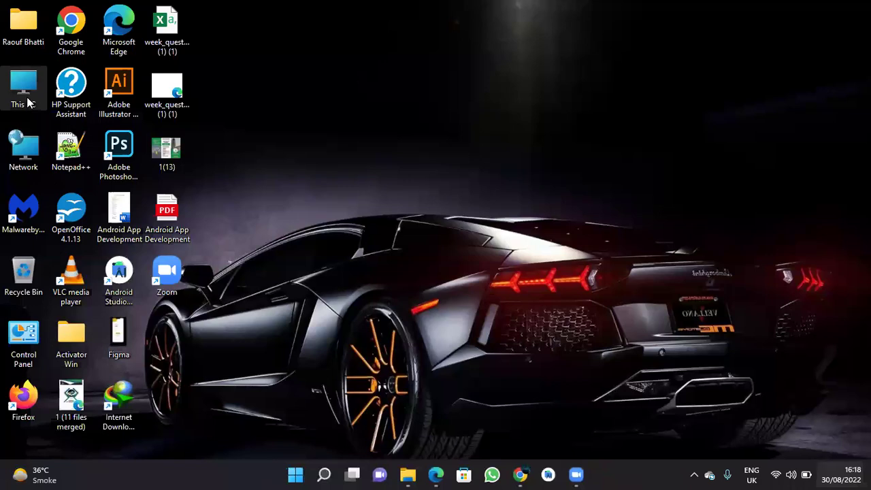
pyautogui.doubleClick(25, 92)
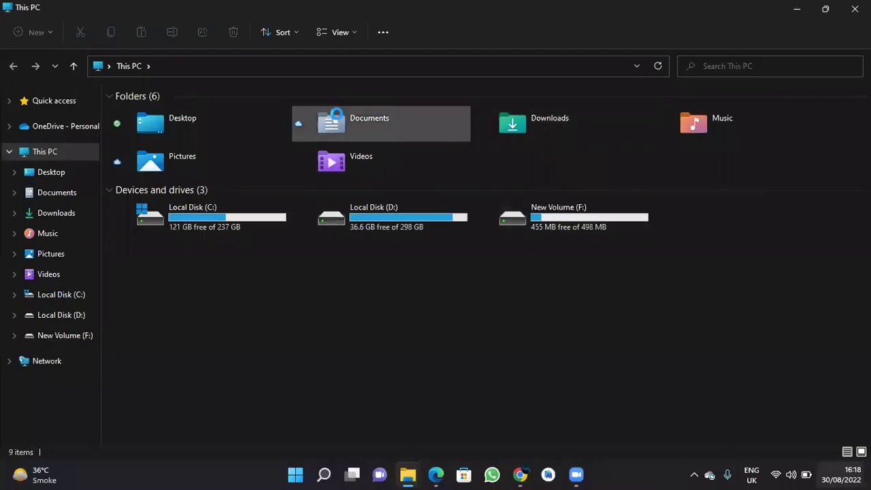
pyautogui.doubleClick(337, 114)
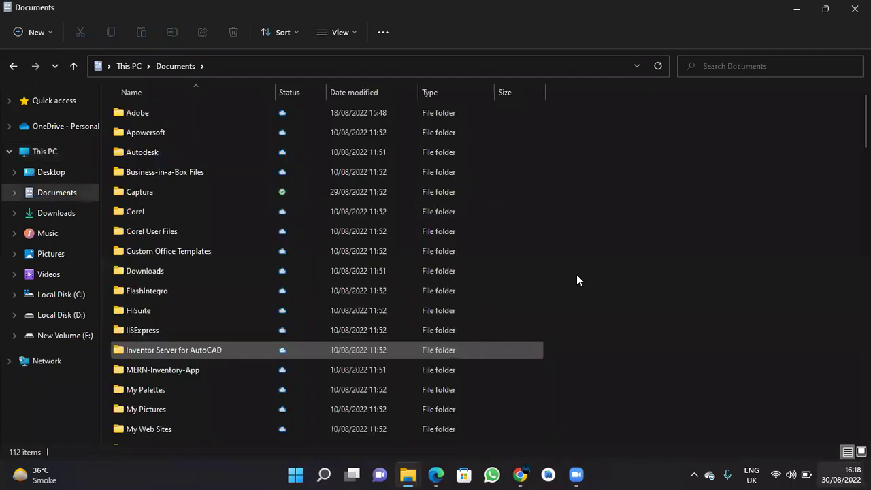
pyautogui.press('i')
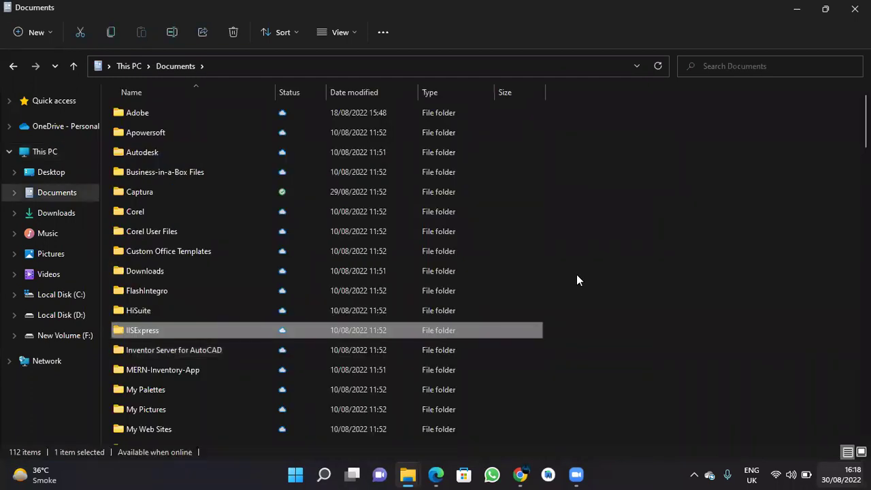
pyautogui.press('i')
pyautogui.press('i')
pyautogui.press('i')
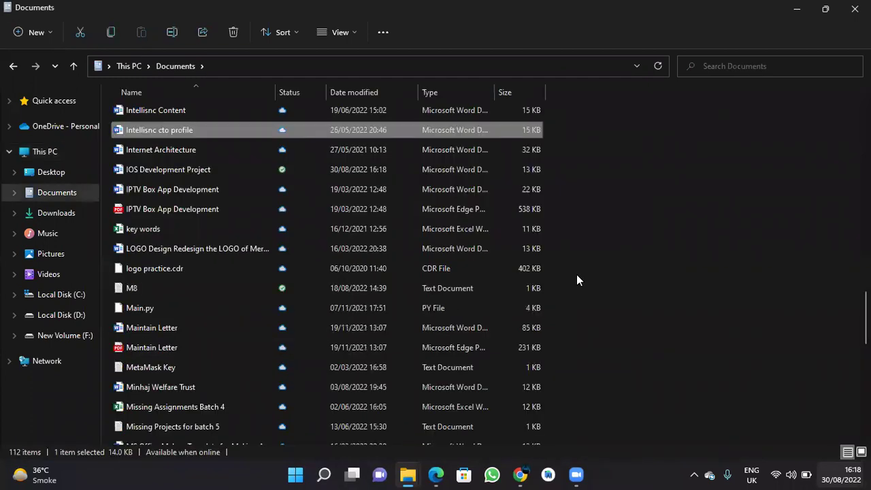
pyautogui.scroll(2, 576, 274)
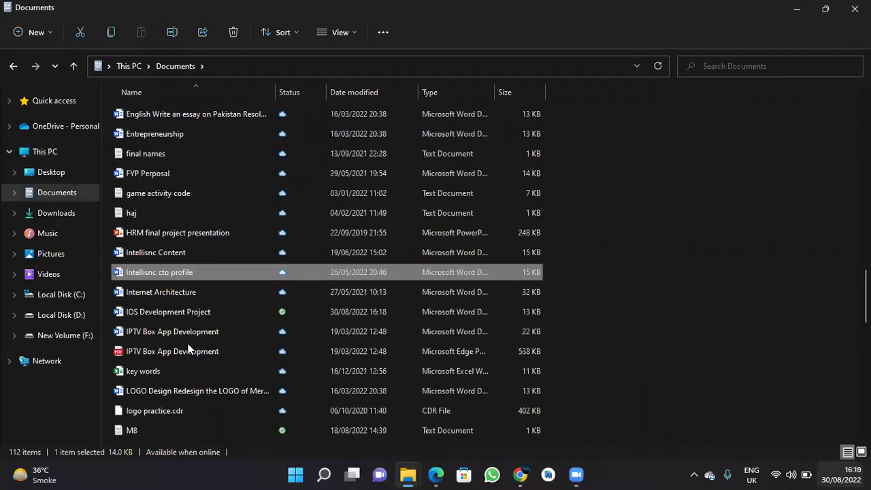
pyautogui.click(151, 312)
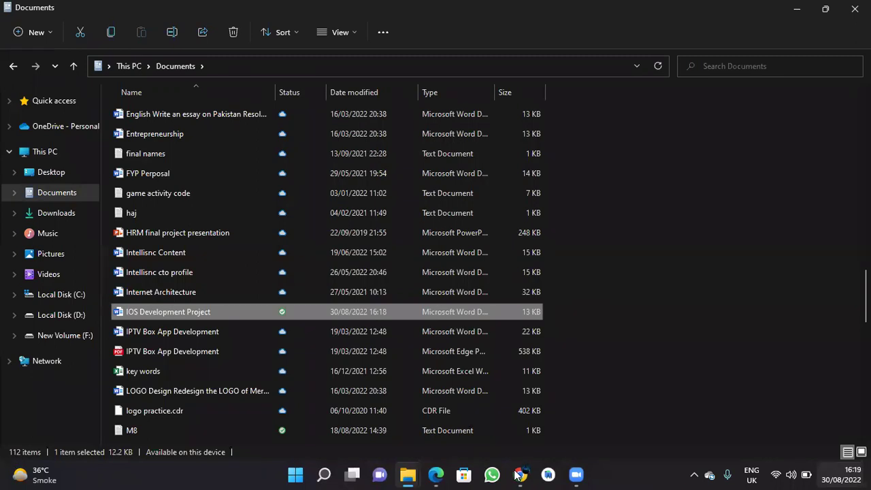
# - Switch to Chrome, set the system volume to 100, and dismiss the Drive sharing dialog and browser window
pyautogui.hotkey('alt', 'Tab')
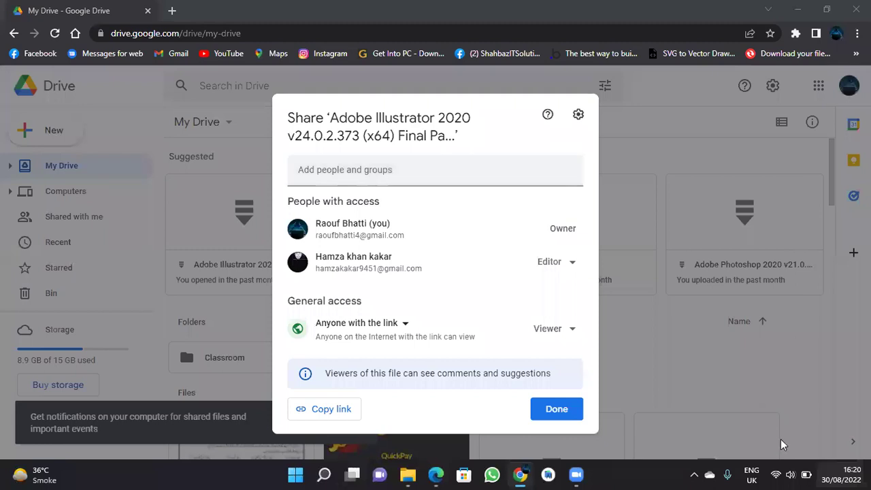
pyautogui.click(797, 475)
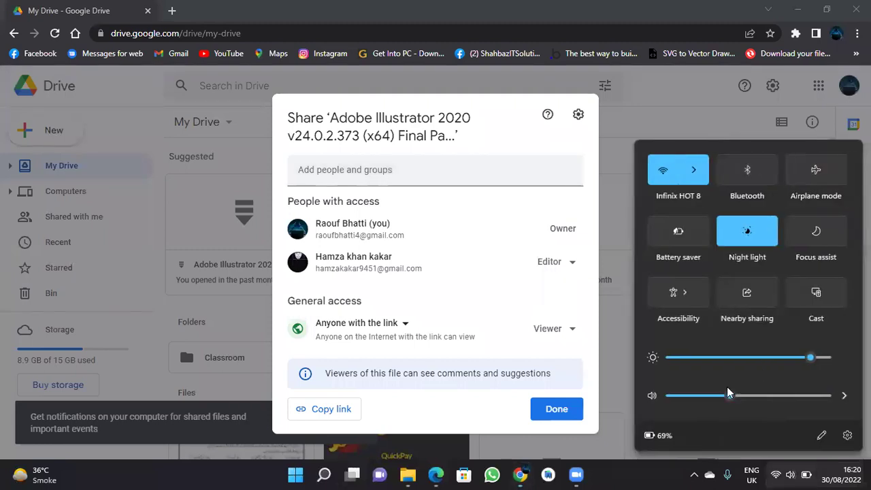
pyautogui.moveTo(730, 396); pyautogui.dragTo(826, 395)
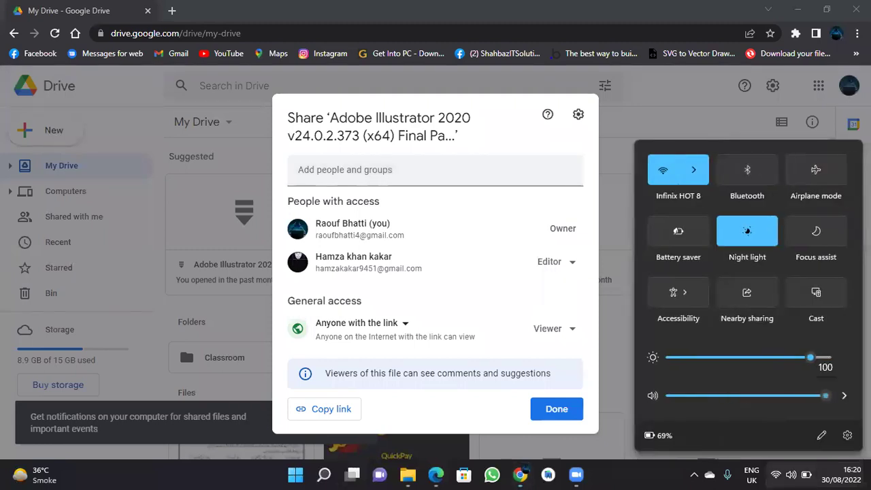
pyautogui.click(671, 100)
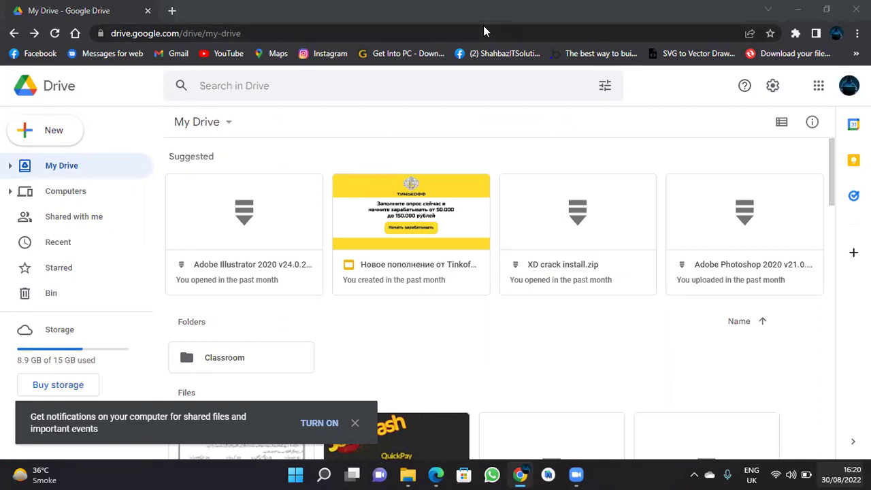
pyautogui.click(797, 9)
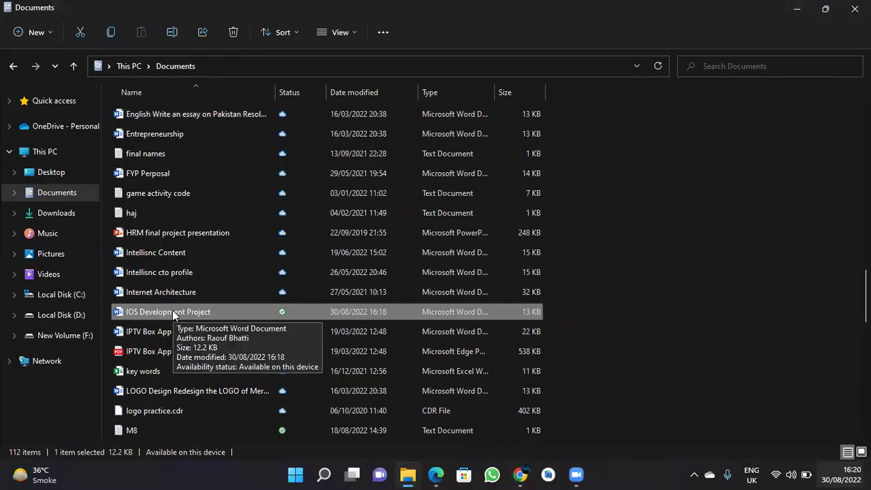
# - Share the Adobe Illustrator 2020 archive in Google Drive with Anyone with the link and copy its link
pyautogui.click(526, 474)
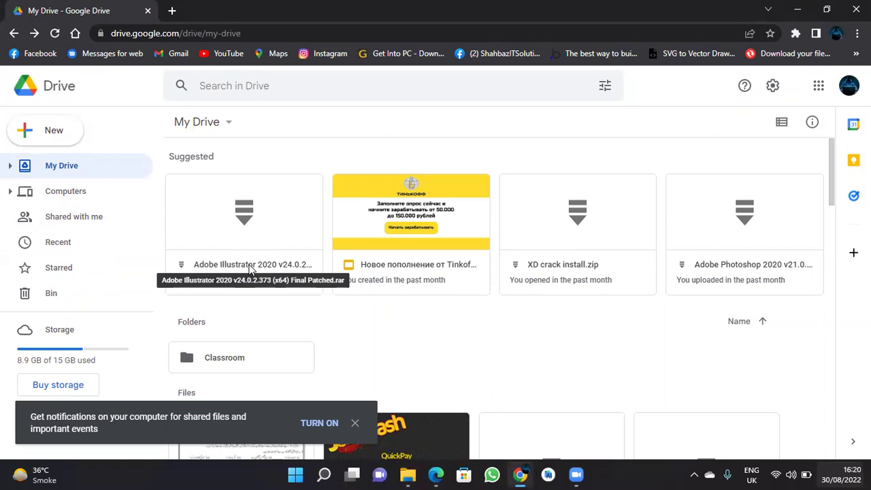
pyautogui.rightClick(249, 269)
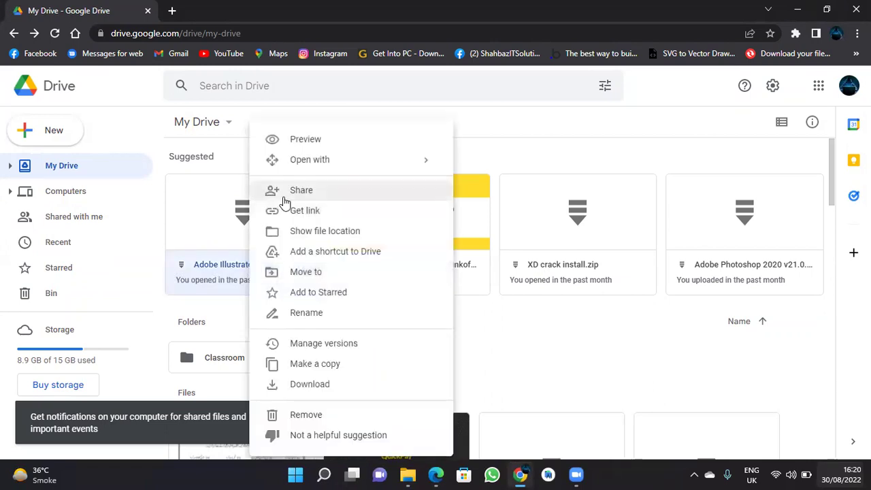
pyautogui.click(285, 202)
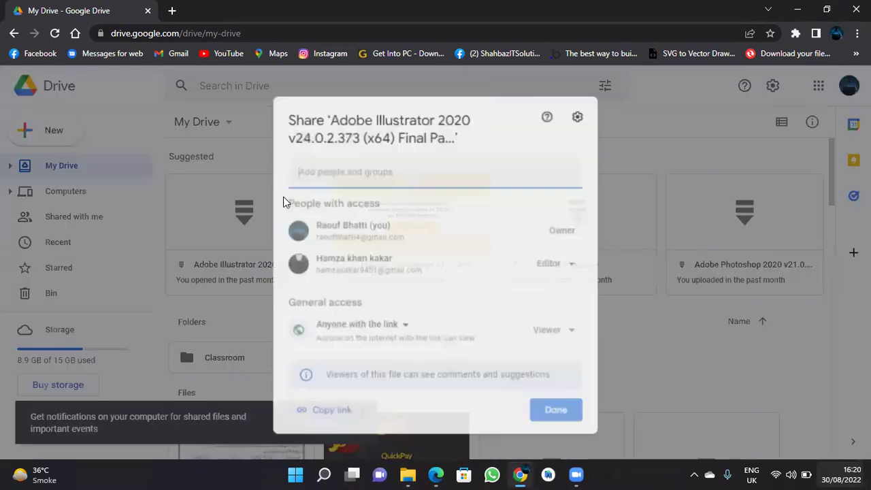
pyautogui.click(386, 324)
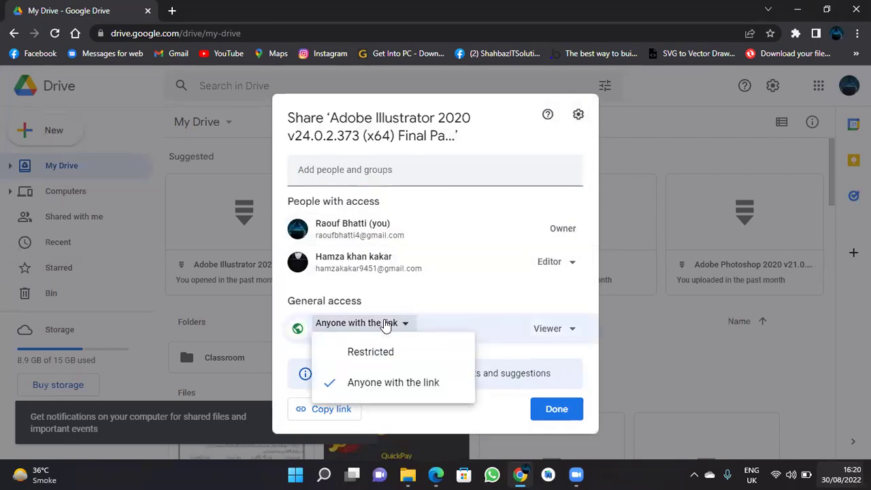
pyautogui.click(380, 384)
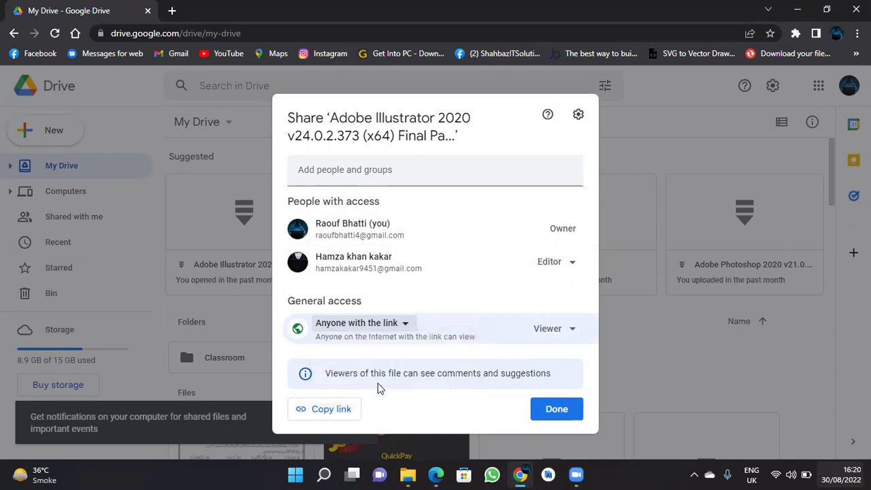
pyautogui.click(330, 410)
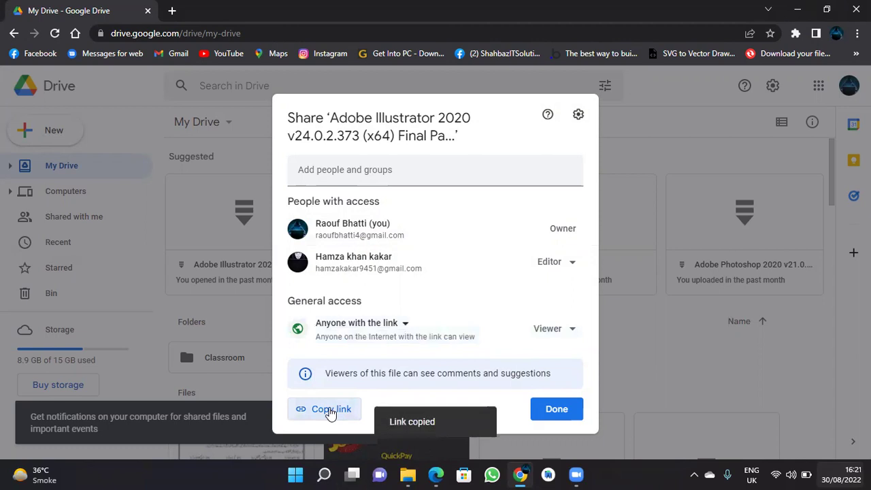
pyautogui.click(809, 6)
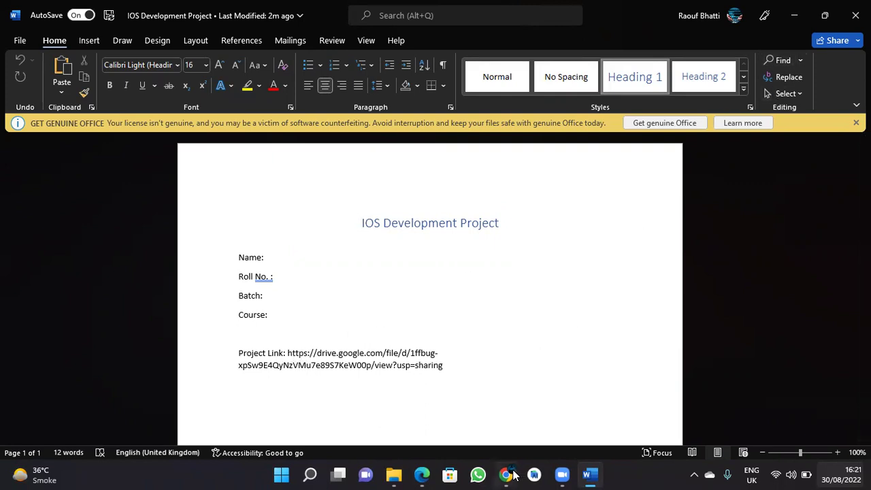
# - Switch to Chrome and open study.pftpedu.org in a new tab
pyautogui.hotkey('alt', 'Tab')
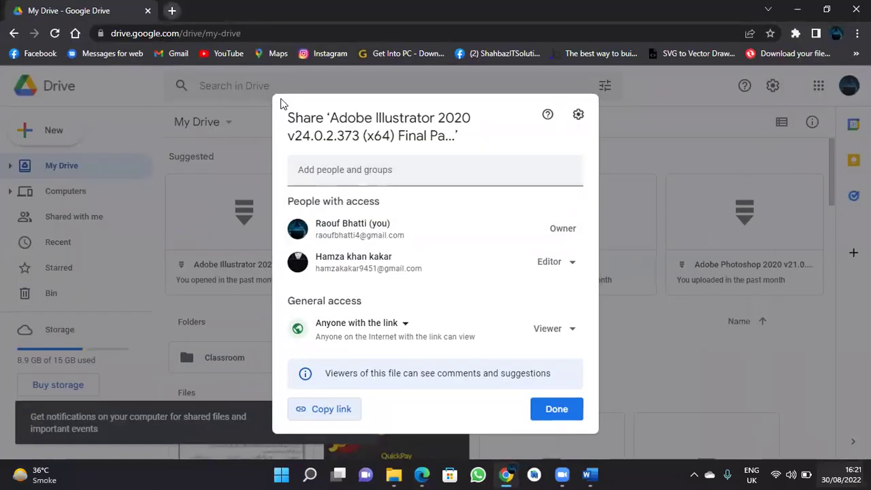
pyautogui.hotkey('ctrl', 't')
pyautogui.write('study.pftpedu.org')
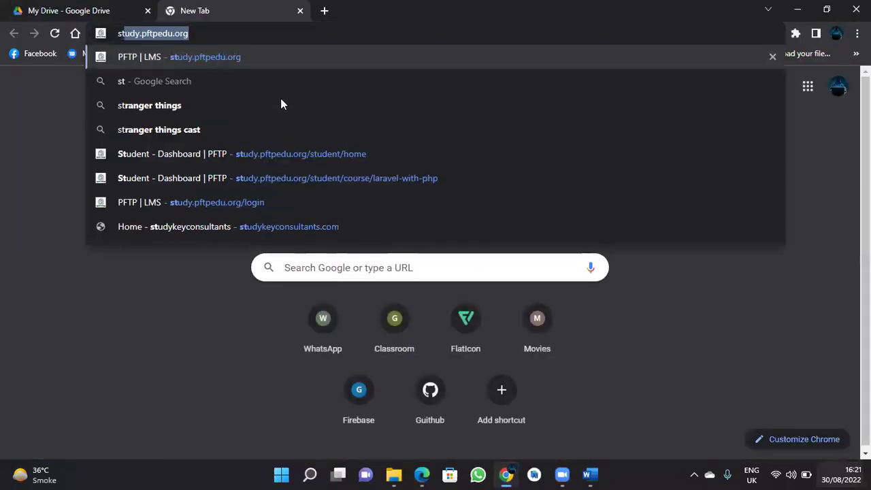
pyautogui.press('Return')
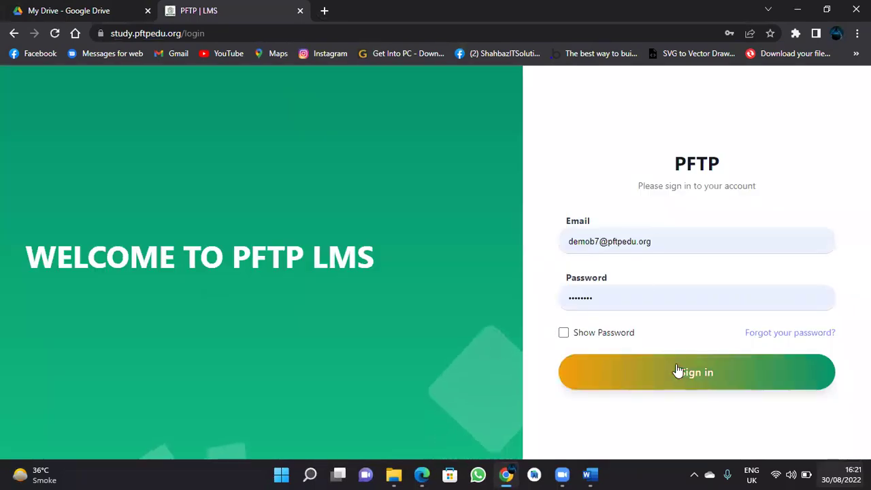
pyautogui.click(677, 371)
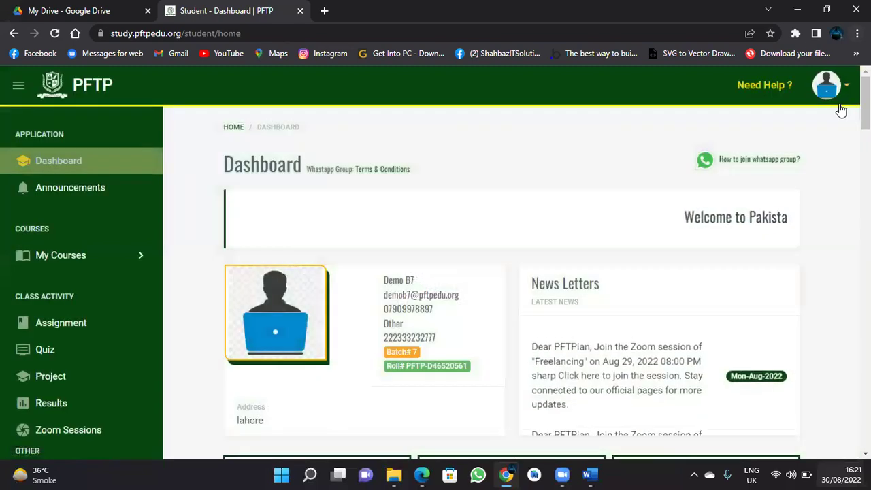
pyautogui.click(843, 94)
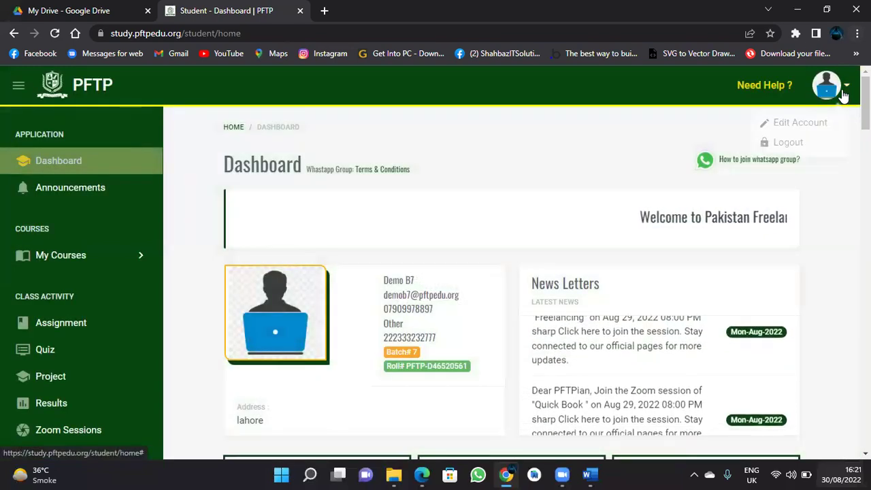
pyautogui.click(788, 145)
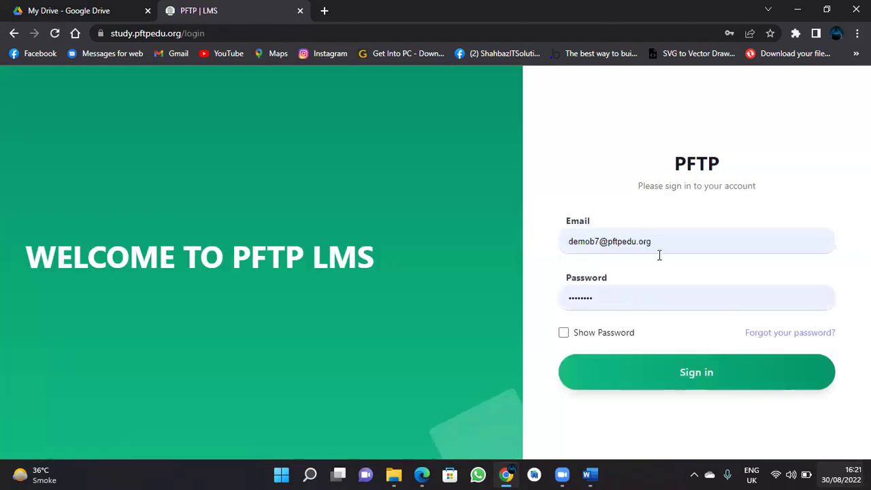
# - Fill in the saved email and password of the batch 6 demo account and sign in to the LMS
pyautogui.click(661, 241)
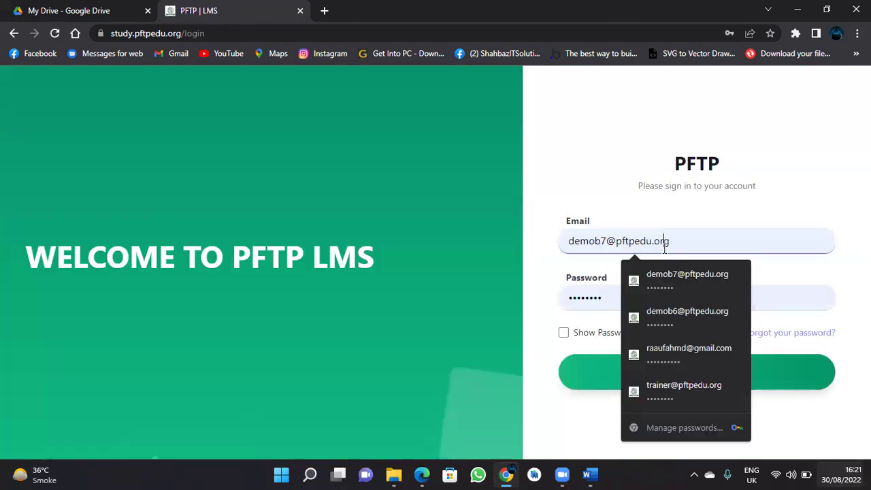
pyautogui.click(691, 321)
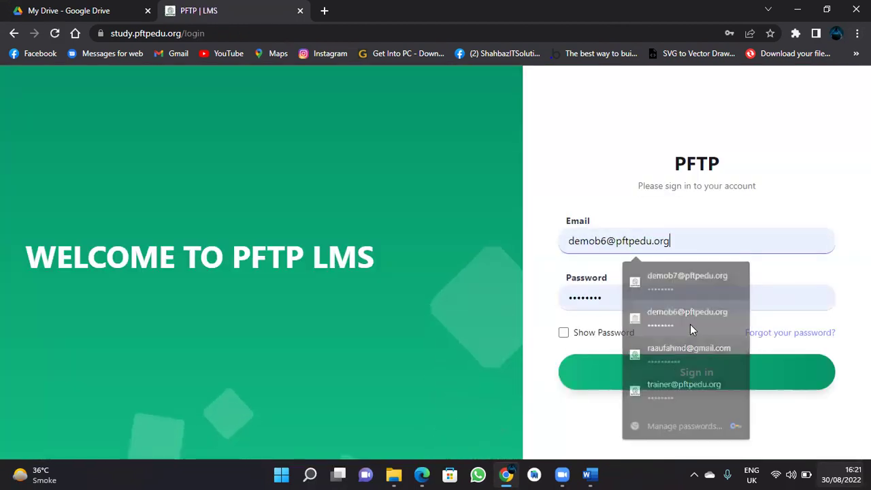
pyautogui.click(672, 375)
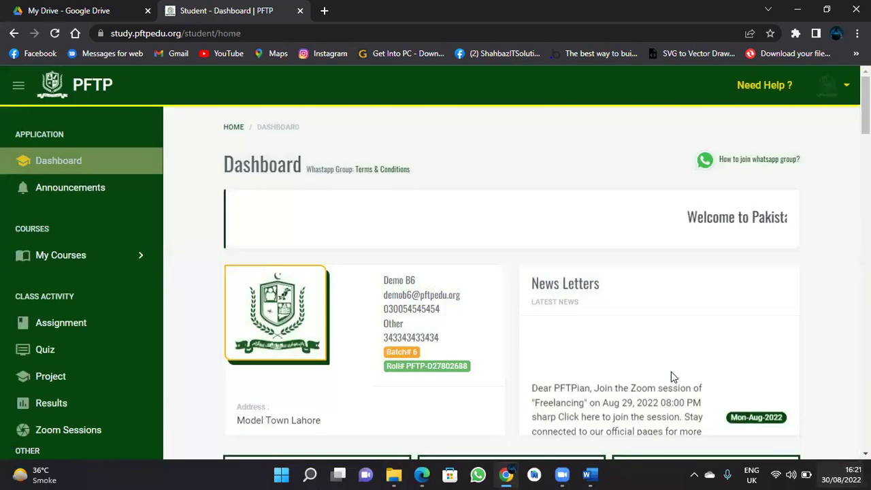
# - Open the LMS project submissions page and find the IOS Development entry
pyautogui.click(62, 379)
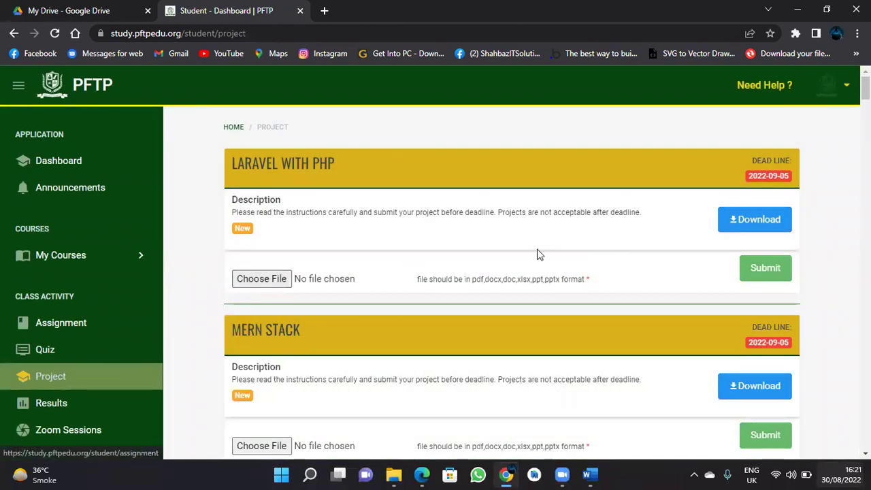
pyautogui.scroll(-14, 538, 252)
pyautogui.scroll(-3, 538, 253)
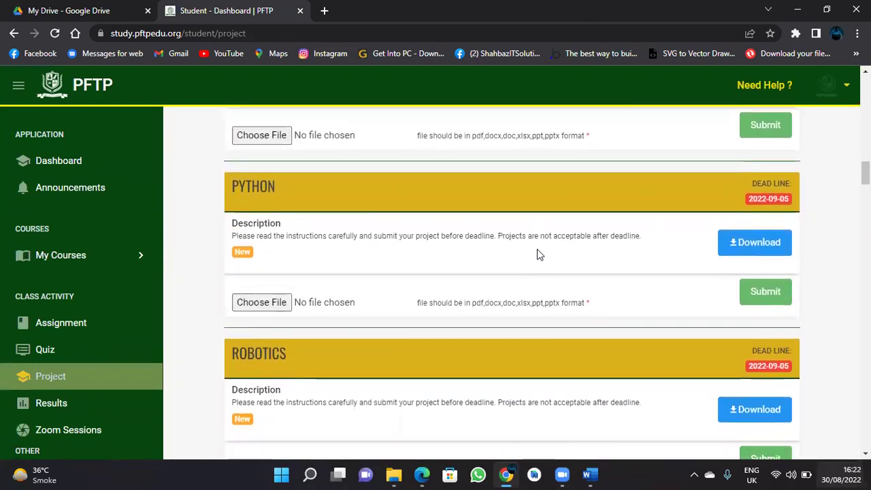
pyautogui.scroll(-10, 538, 254)
pyautogui.scroll(-8, 537, 254)
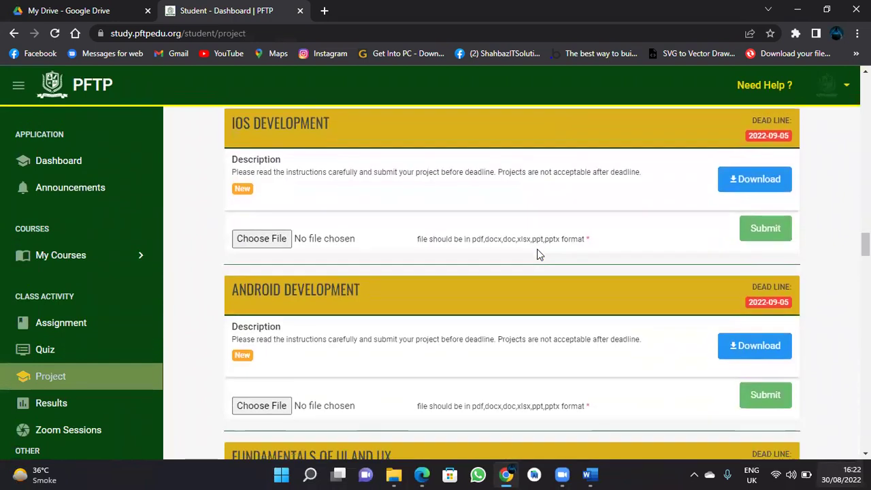
pyautogui.scroll(1, 538, 254)
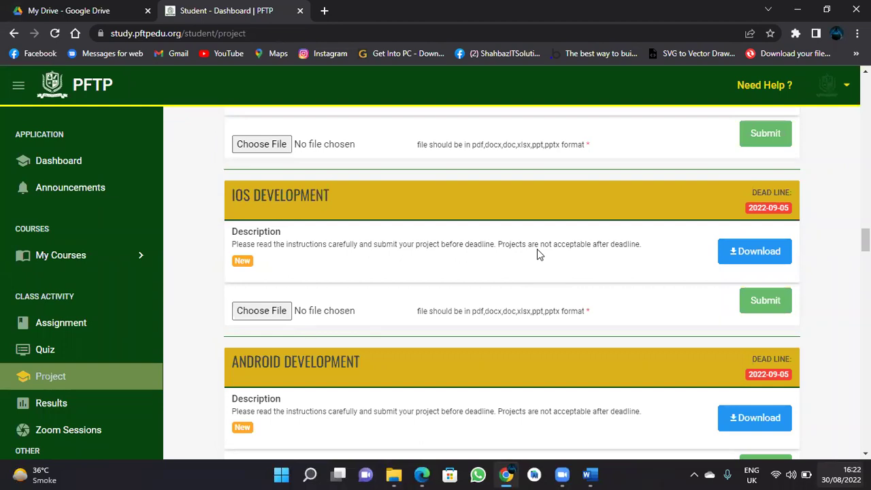
# - Try to attach IOS Development Project.docx from the Documents folder to the IOS Development project entry
pyautogui.click(267, 311)
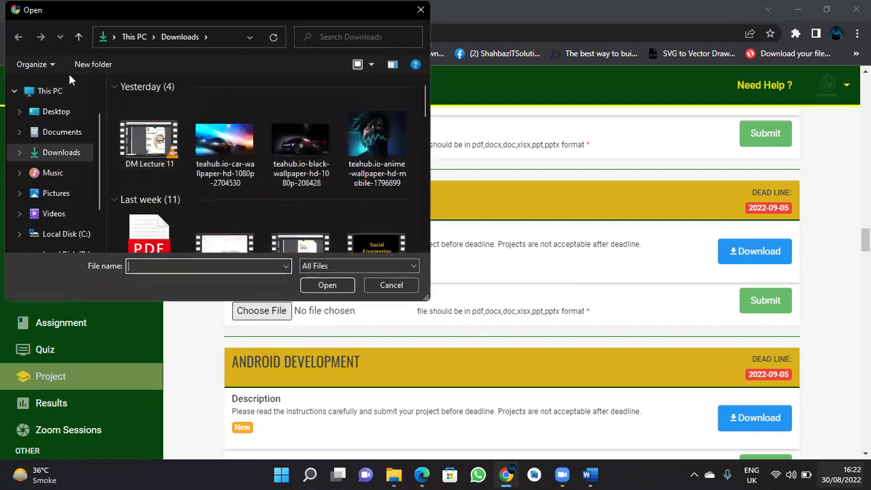
pyautogui.click(54, 139)
pyautogui.scroll(-2, 193, 145)
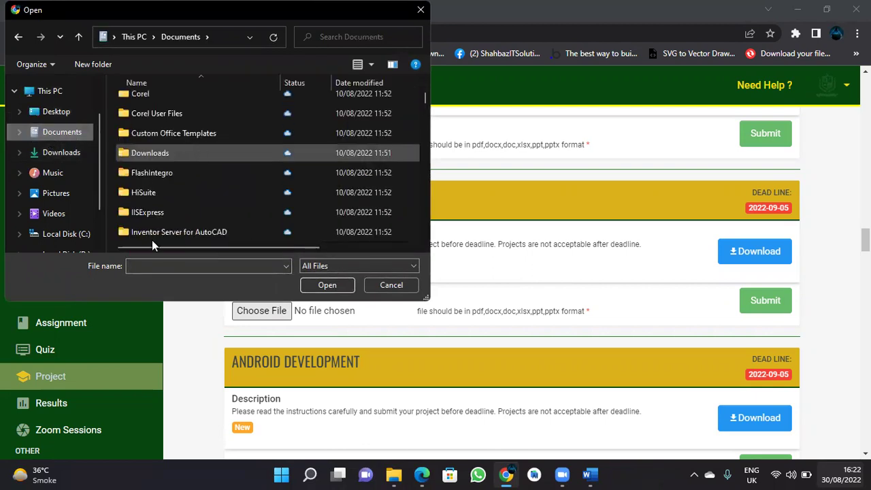
pyautogui.click(151, 266)
pyautogui.write('uo')
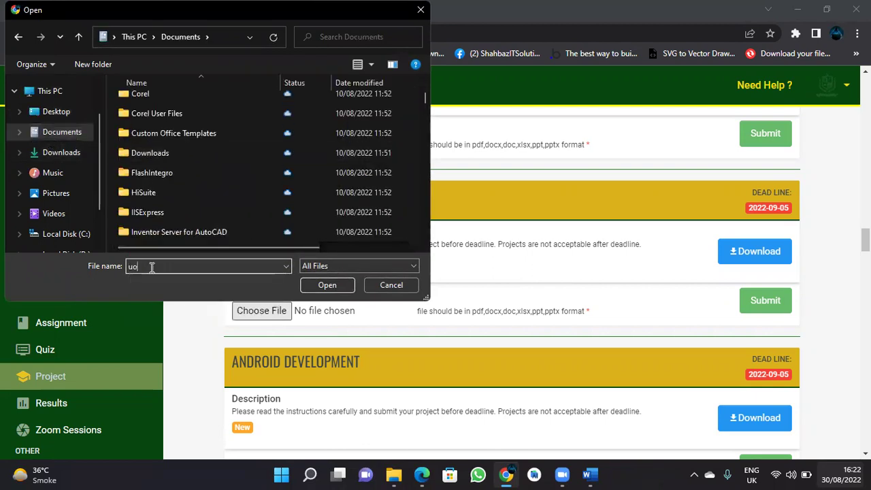
pyautogui.press('BackSpace')
pyautogui.press('BackSpace')
pyautogui.write('ios')
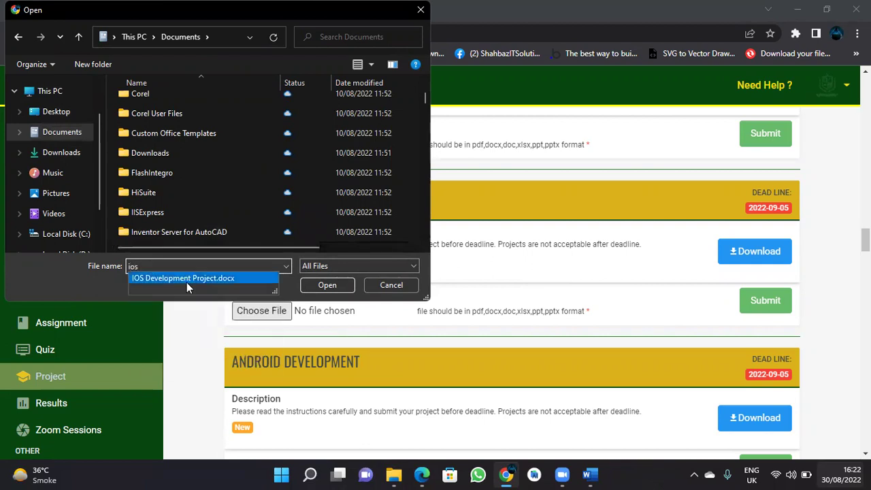
pyautogui.click(186, 280)
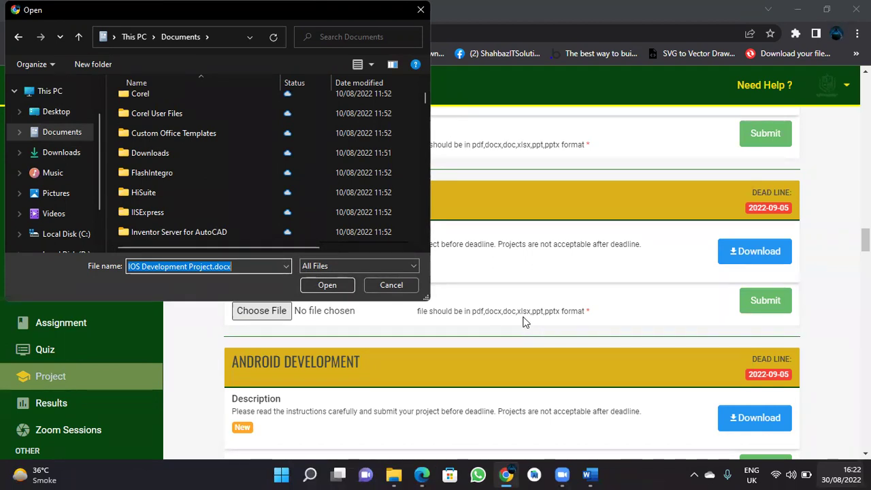
pyautogui.click(327, 286)
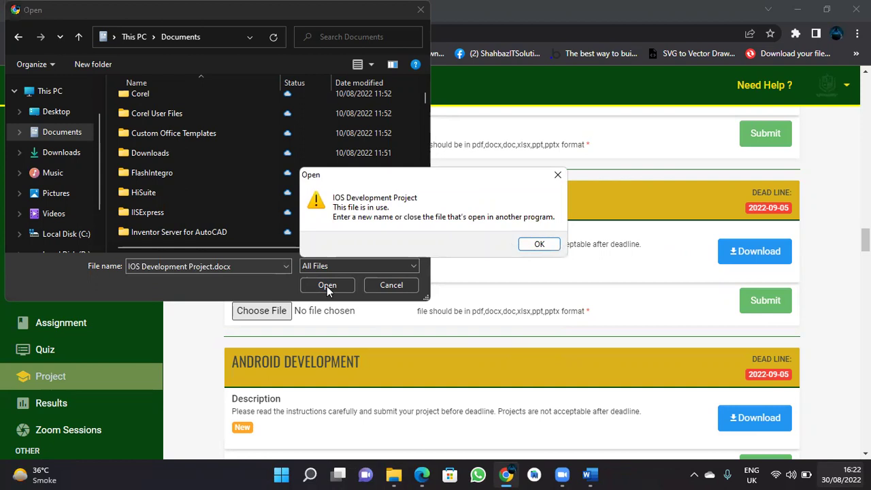
# - Close the project document in Word and attach IOS Development Project.docx to the IOS Development entry
pyautogui.click(559, 175)
pyautogui.click(589, 474)
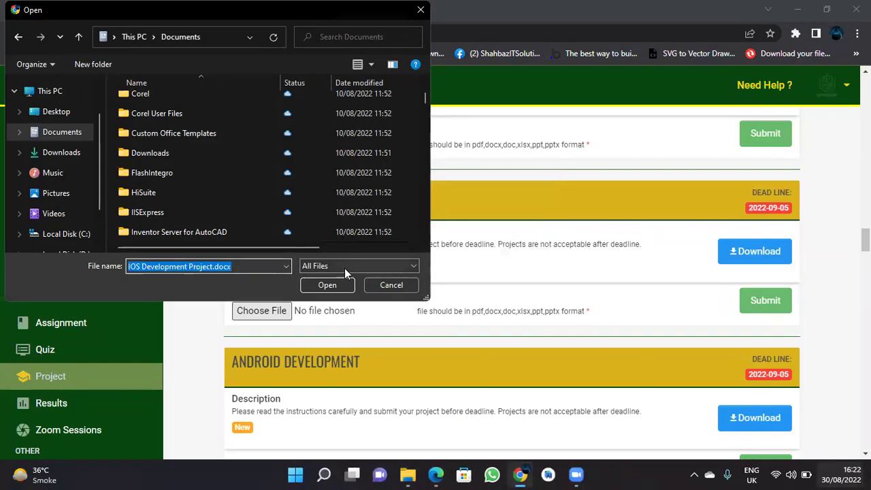
pyautogui.click(314, 285)
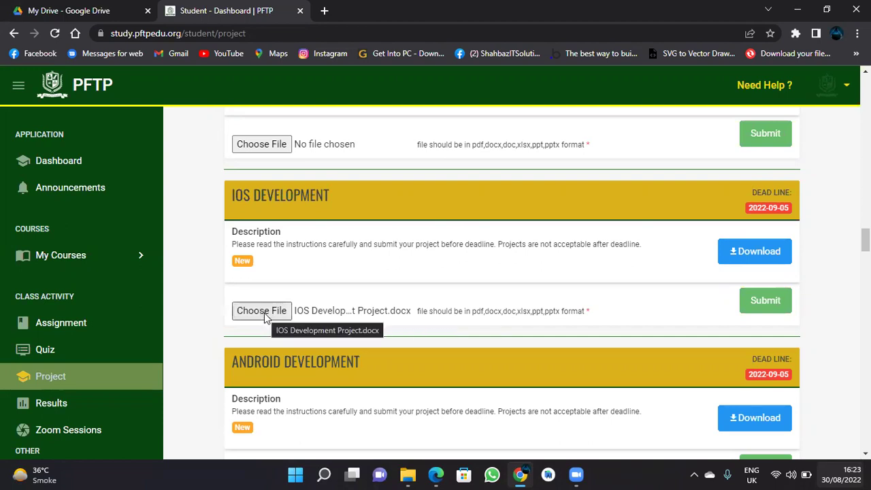
# - Submit the attached document for the IOS Development project and confirm the submission
pyautogui.click(780, 308)
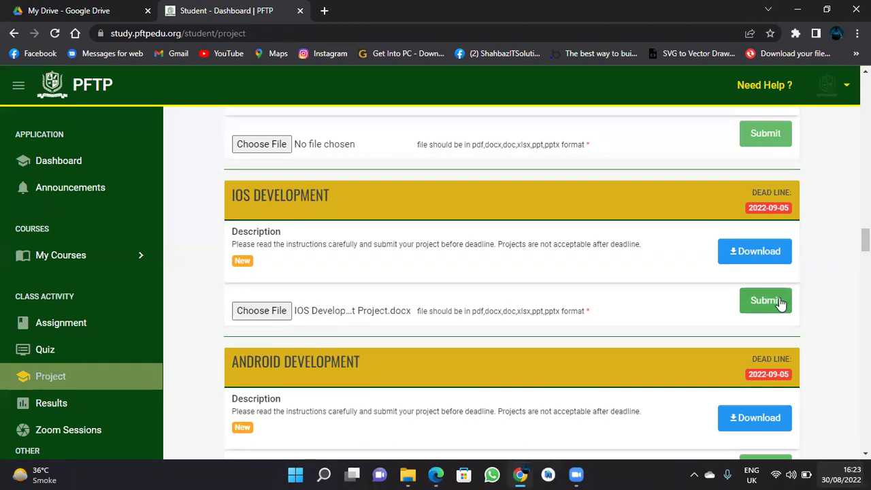
pyautogui.click(780, 303)
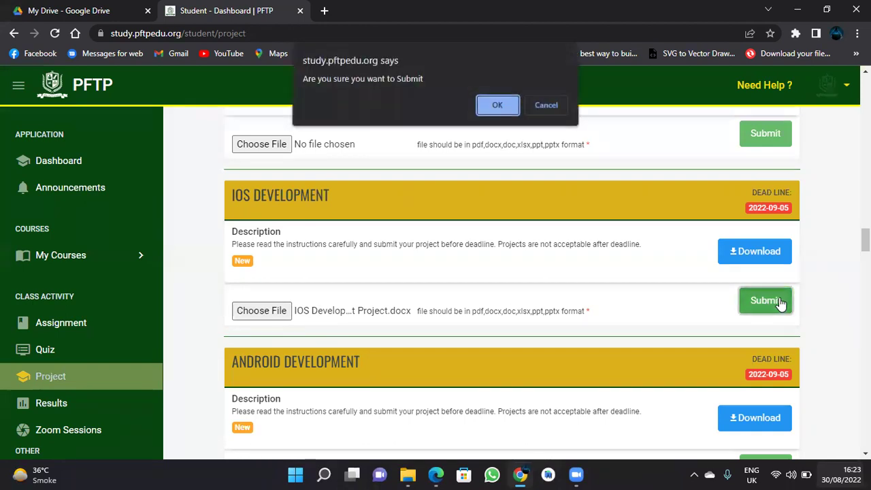
pyautogui.click(489, 108)
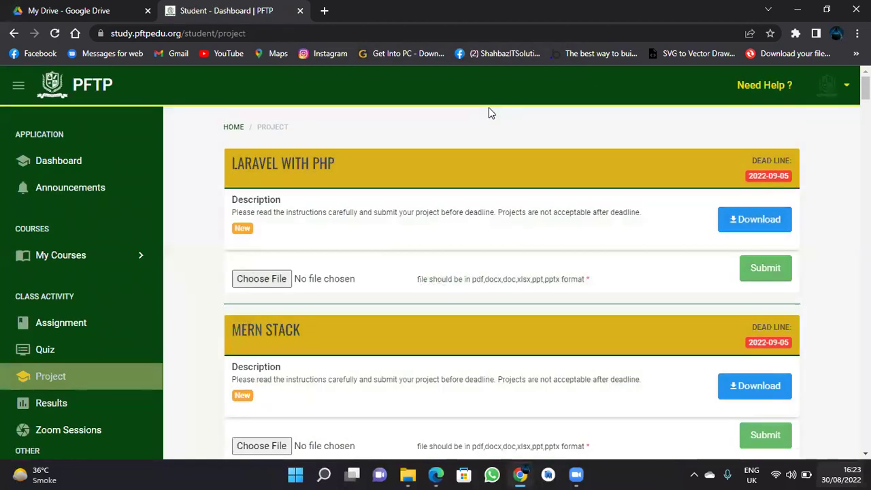
# - Find the IOS Development entry in the reloaded project list and check its submission status
pyautogui.scroll(-12, 489, 112)
pyautogui.scroll(-11, 489, 112)
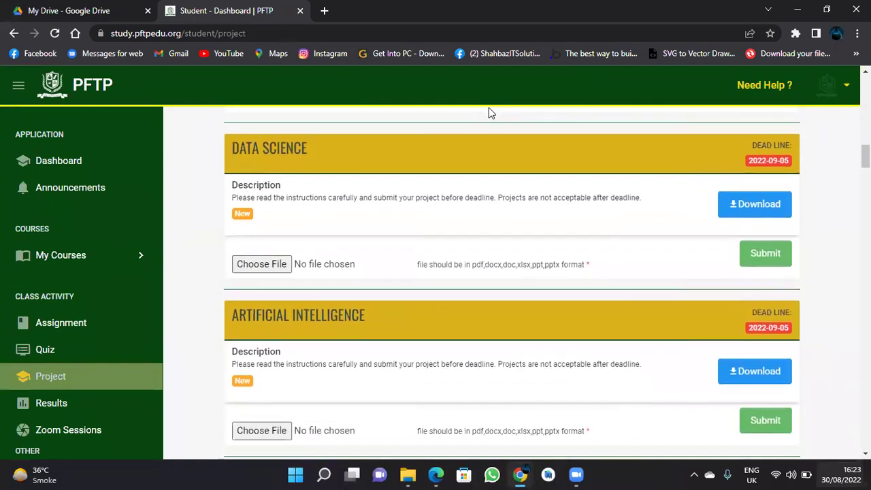
pyautogui.scroll(-10, 488, 113)
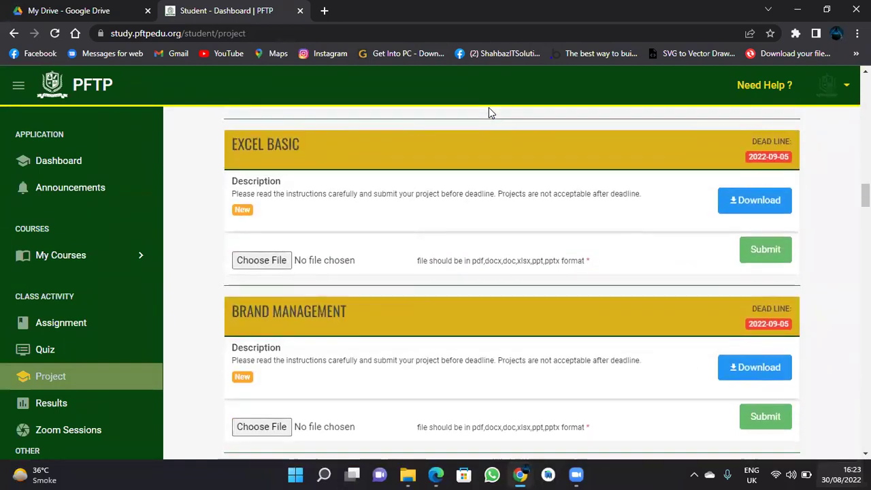
pyautogui.scroll(-3, 491, 112)
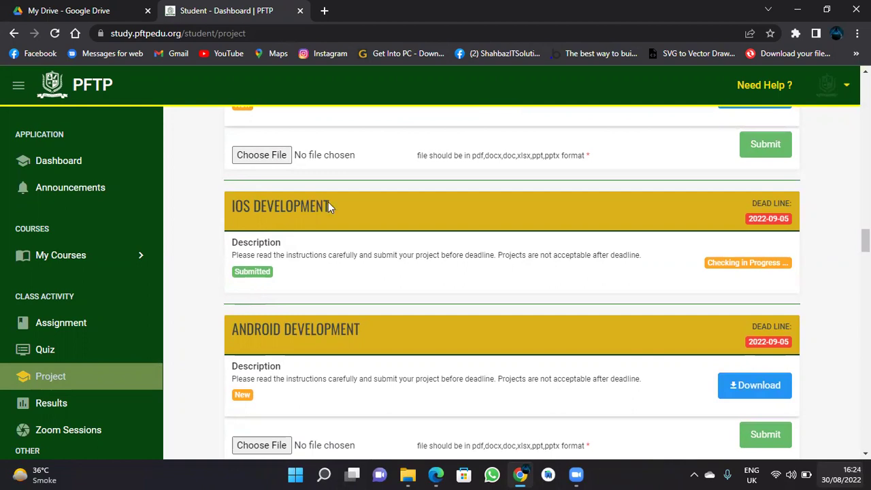
# - Switch to File Explorer, examine the Project folder inside AndroidStudioProjects, and return to the LMS in Chrome
pyautogui.click(797, 9)
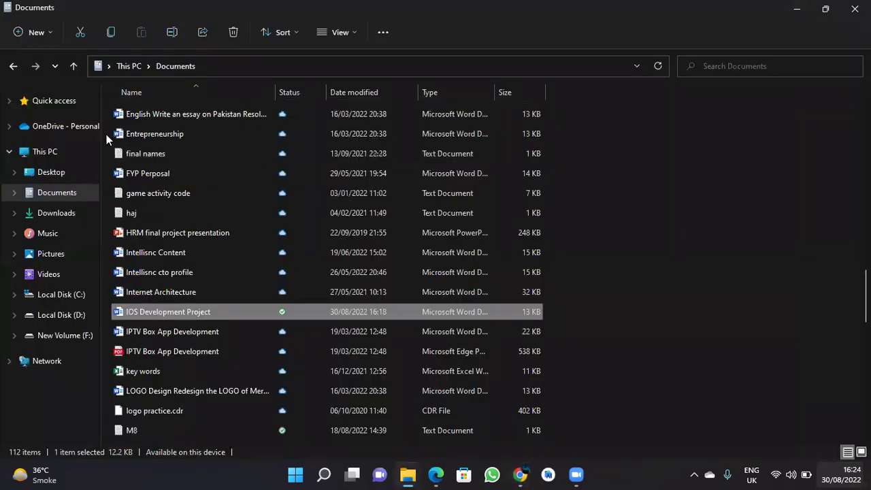
pyautogui.click(807, 8)
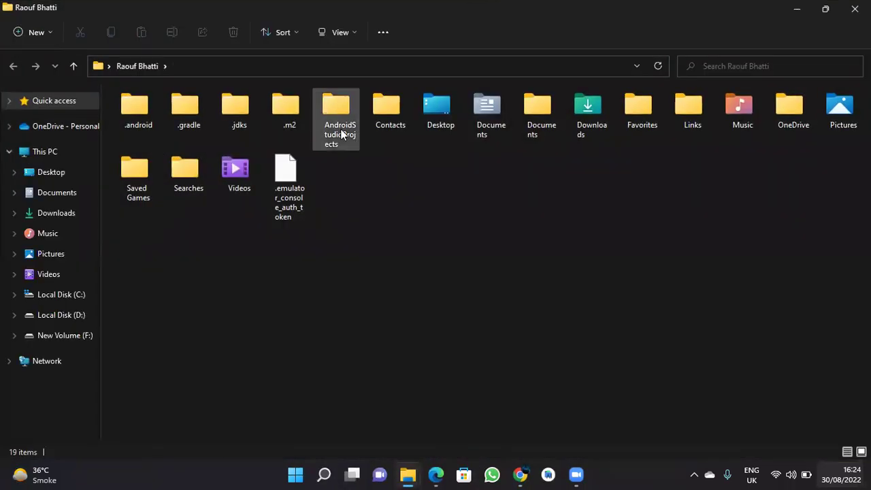
pyautogui.doubleClick(342, 134)
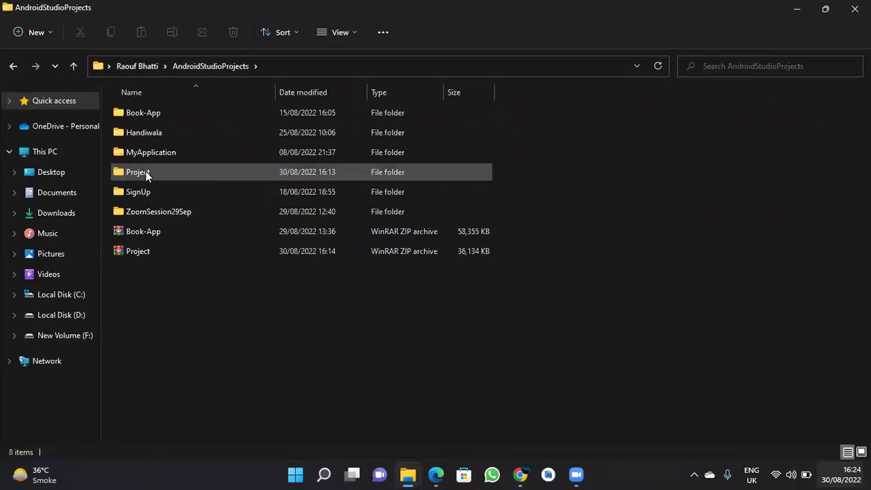
pyautogui.doubleClick(145, 172)
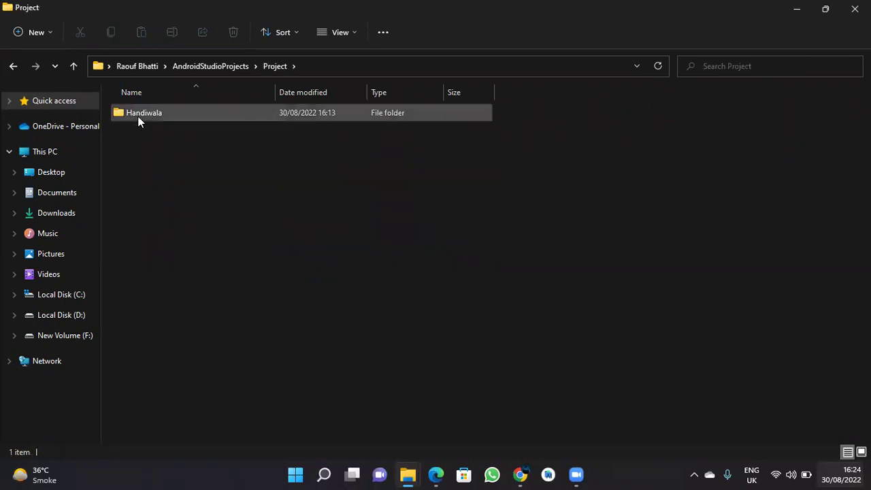
pyautogui.click(138, 117)
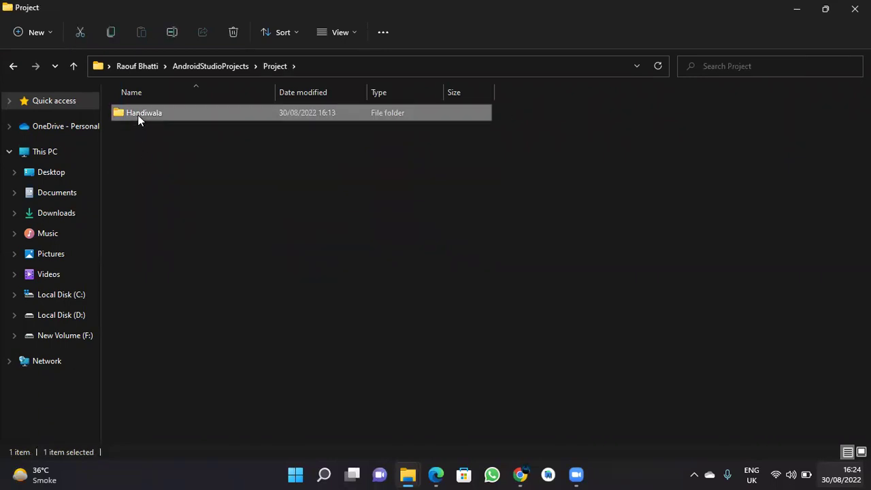
pyautogui.click(249, 240)
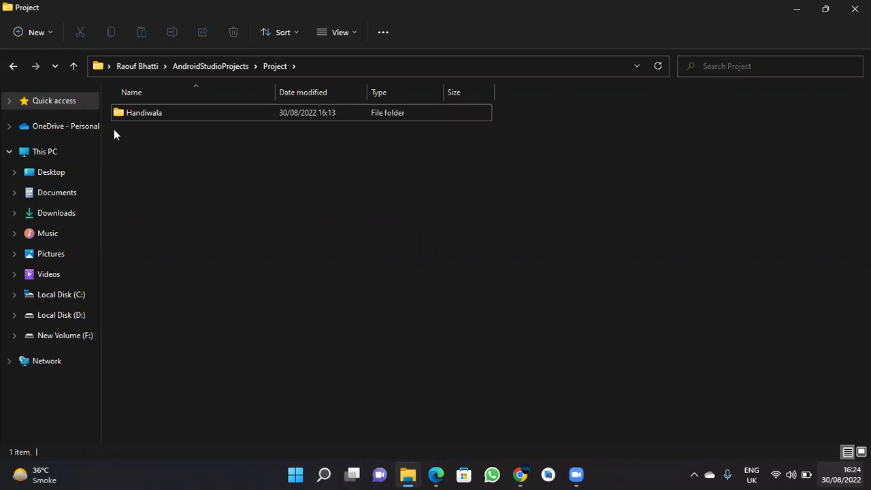
pyautogui.click(13, 66)
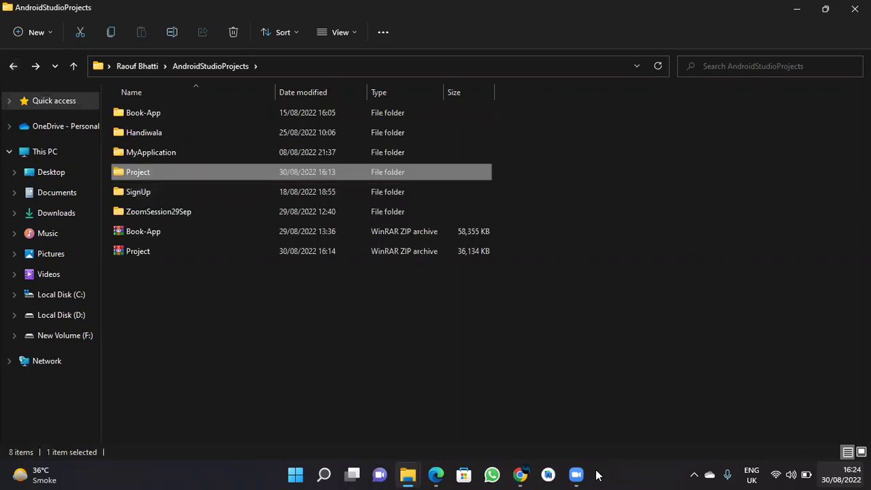
pyautogui.click(521, 474)
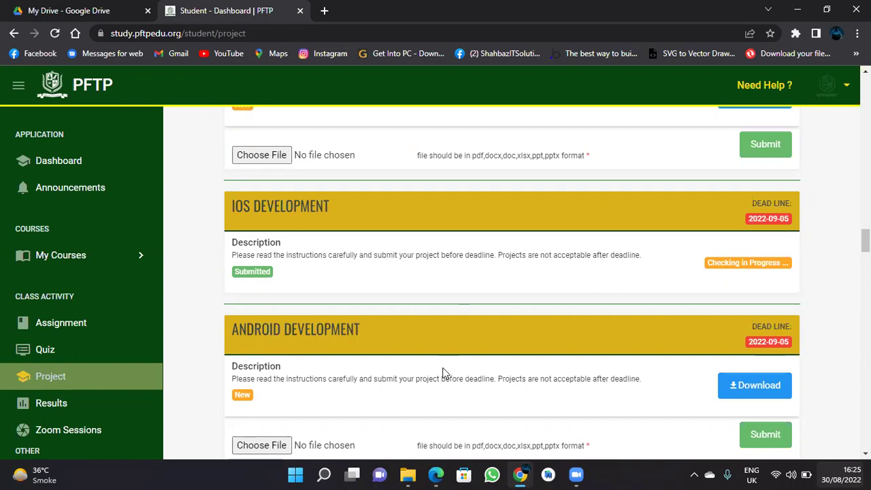
# - Switch to Edge, review the submission instructions in the IOS Development Final Project PDF, and close it
pyautogui.click(435, 474)
pyautogui.scroll(-3, 428, 277)
pyautogui.scroll(3, 429, 279)
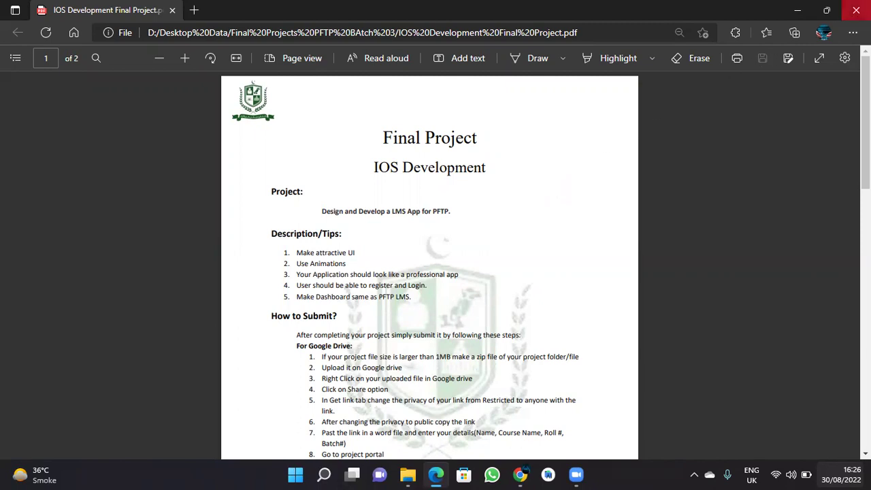
pyautogui.click(856, 10)
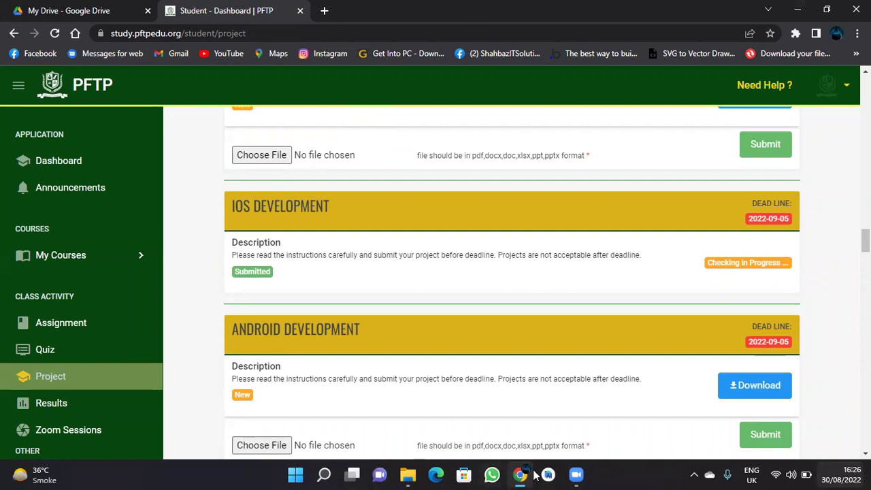
# - Close all the open File Explorer windows, including Final Projects PFTP BAtch 3, AndroidStudioProjects and Documents
pyautogui.moveTo(412, 475)
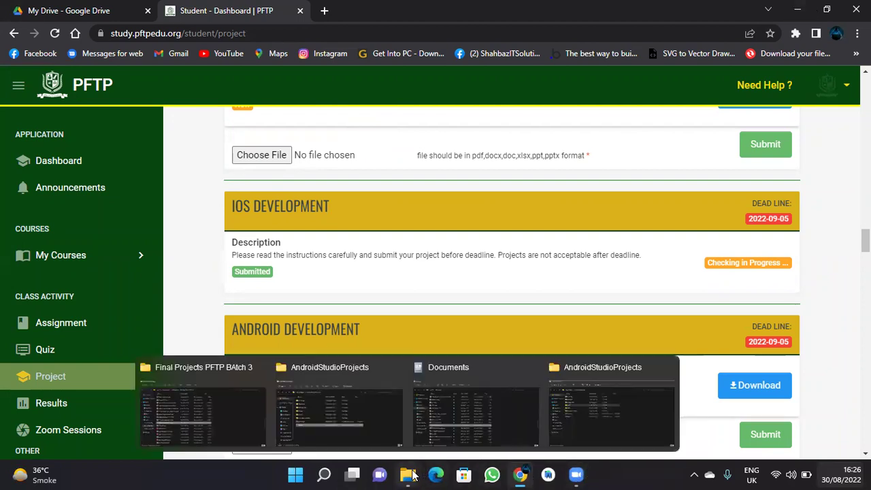
pyautogui.click(669, 368)
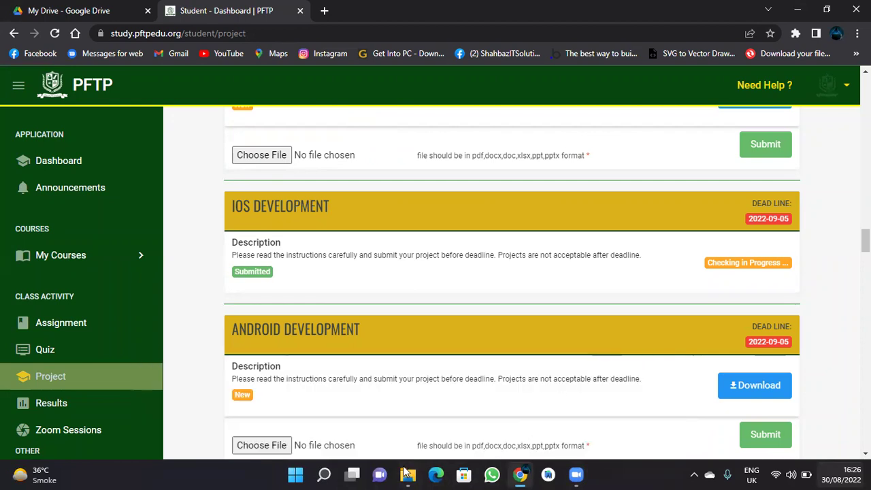
pyautogui.moveTo(406, 475)
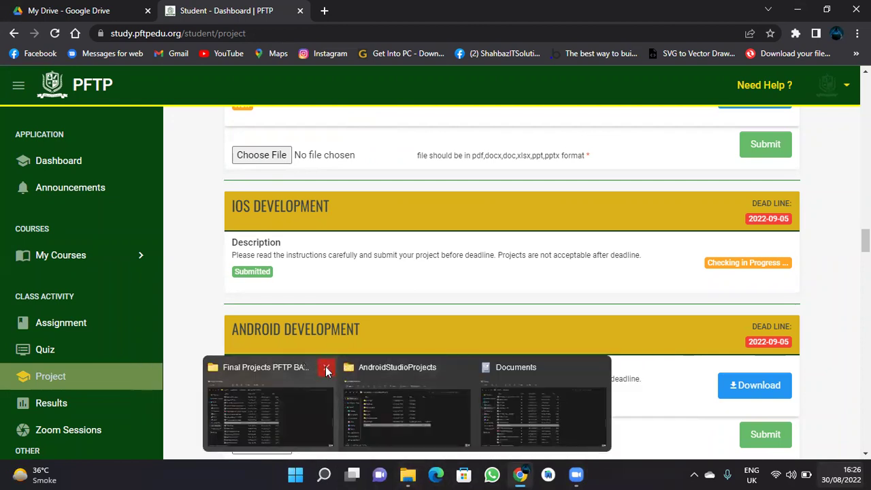
pyautogui.click(326, 369)
pyautogui.click(397, 369)
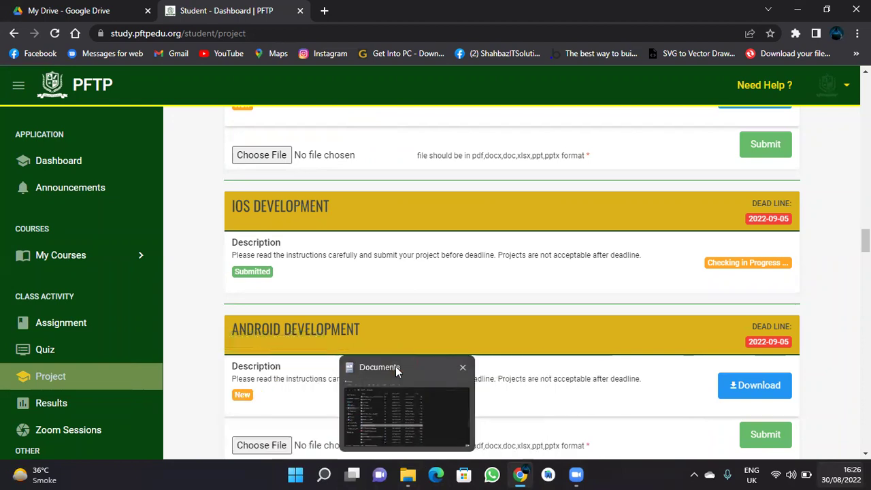
pyautogui.click(464, 367)
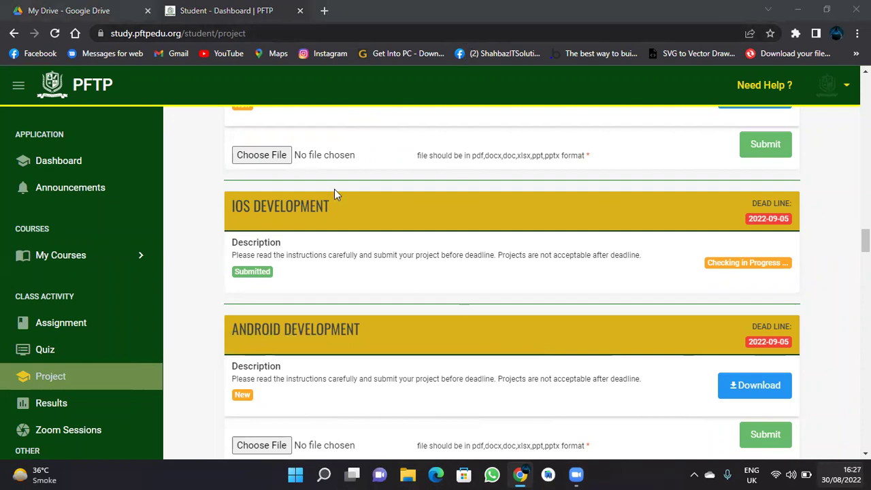
# - Open the Zoom Sessions page of the LMS and return to the project submissions page
pyautogui.scroll(5, 334, 195)
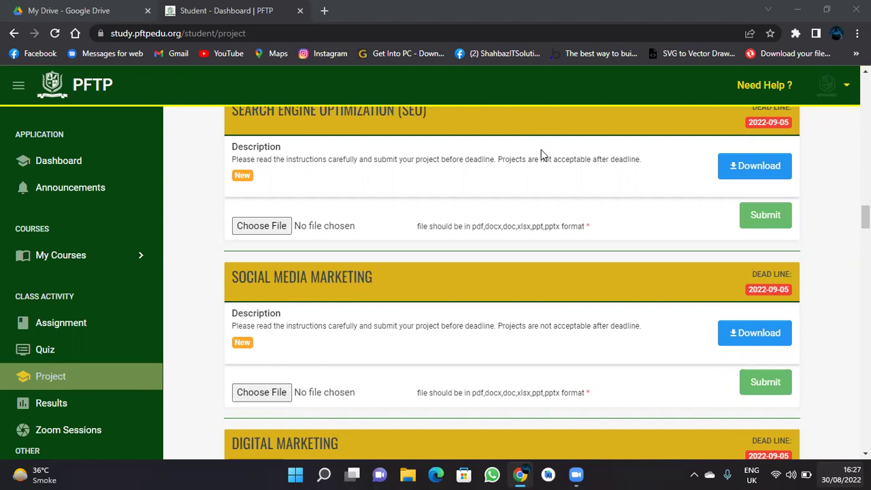
pyautogui.click(61, 432)
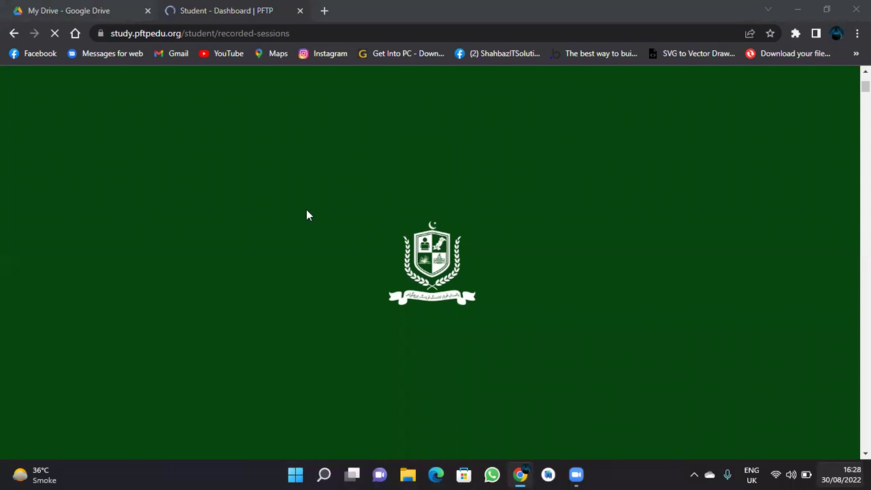
pyautogui.click(14, 38)
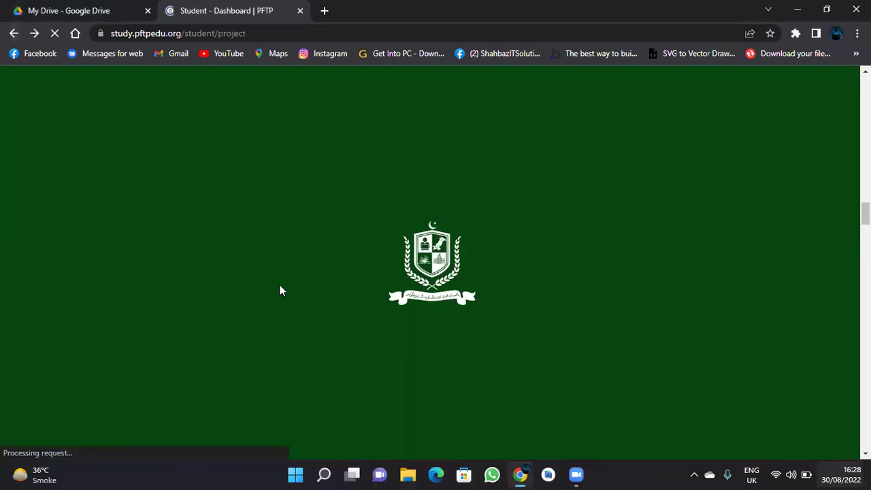
pyautogui.scroll(-1, 75, 364)
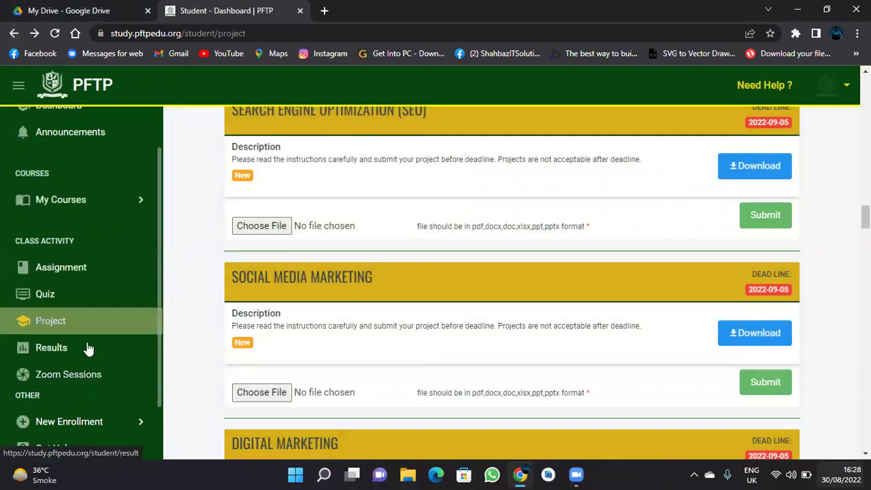
pyautogui.scroll(1, 91, 342)
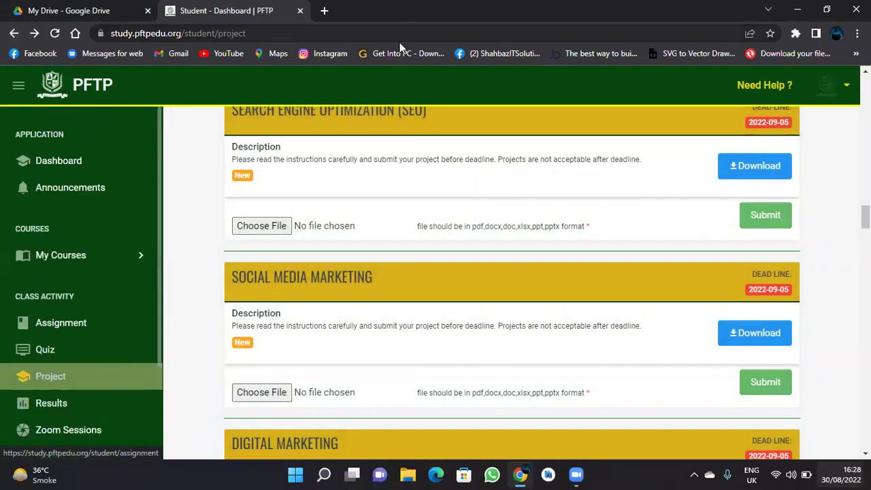